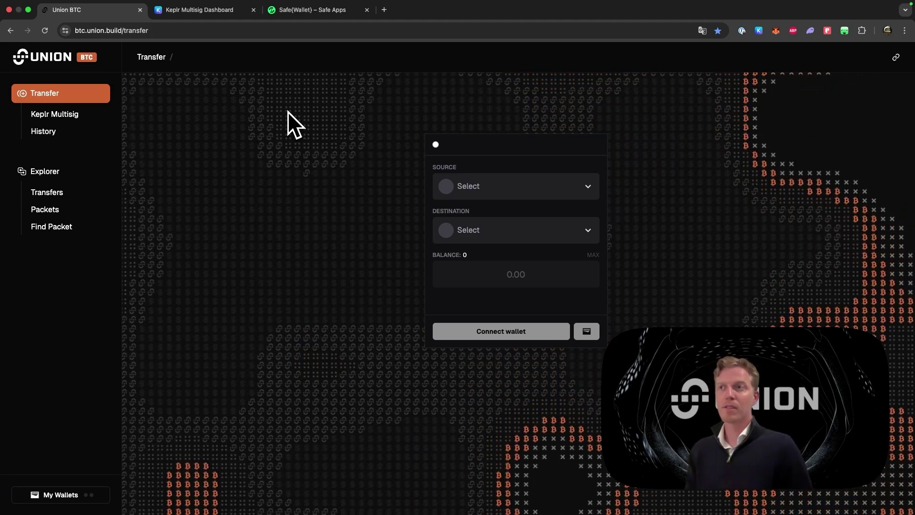
Switch from the Union BTC transfer page to the Safe{Wallet} Safe Apps tab
left_click(323, 10)
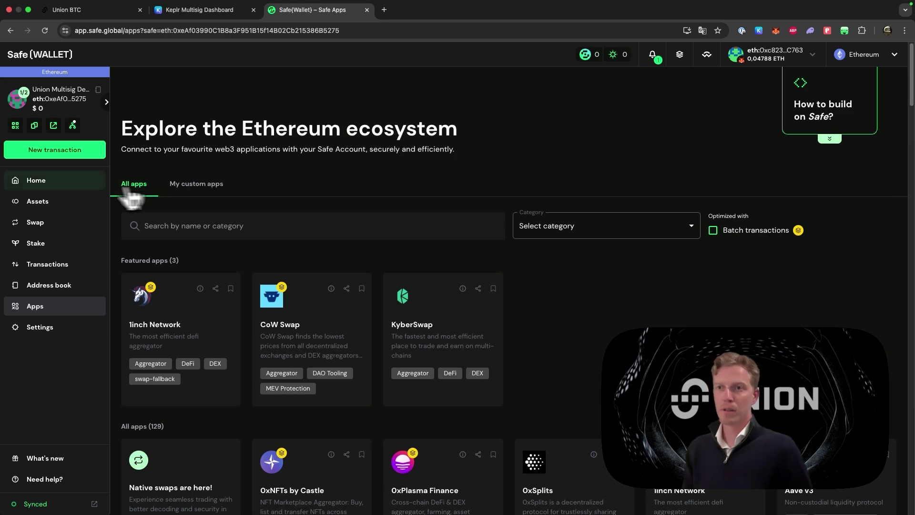
left_click(54, 184)
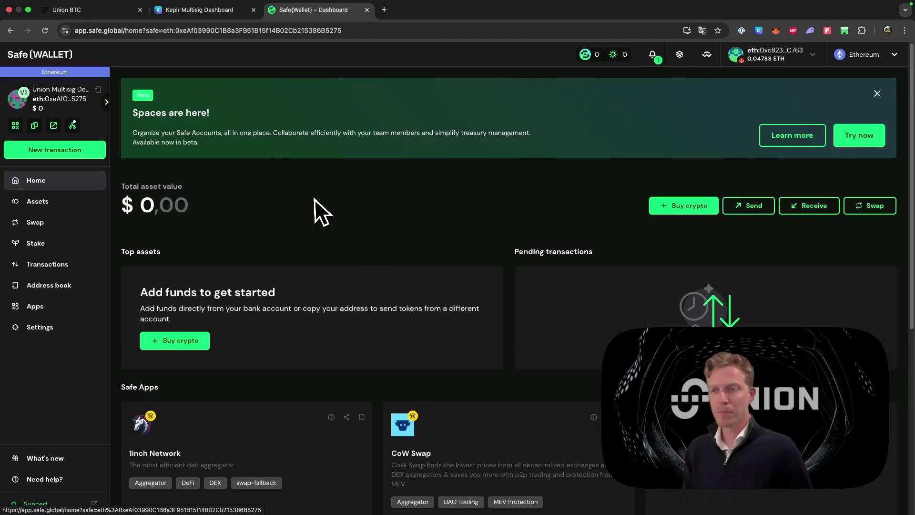
left_click(34, 306)
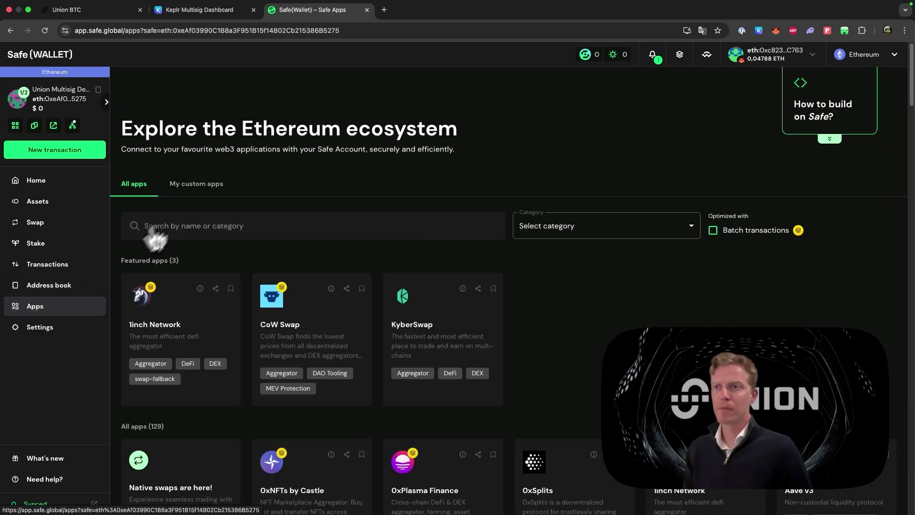
left_click(207, 197)
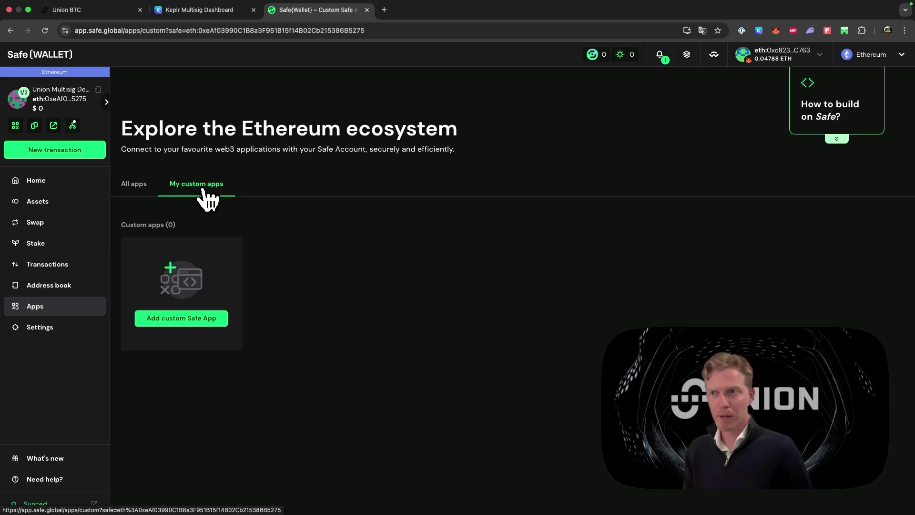
left_click(194, 329)
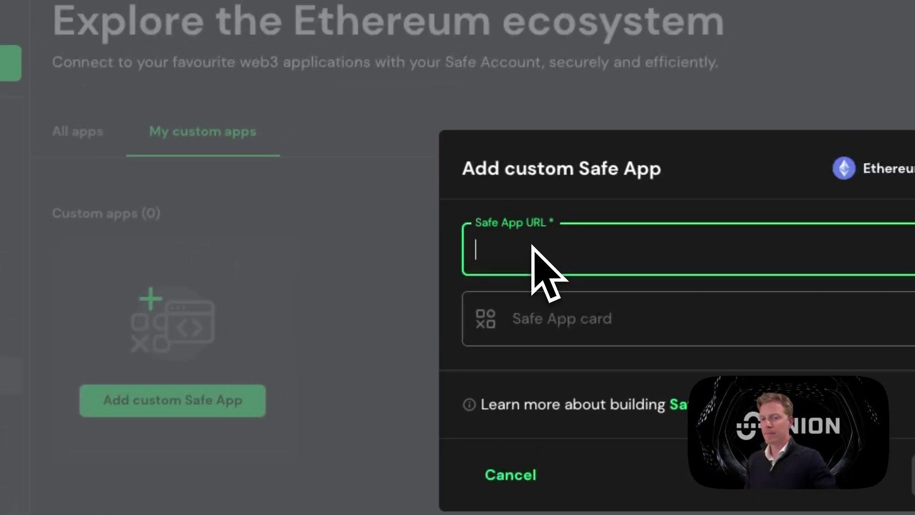
type("https://btc.union.build")
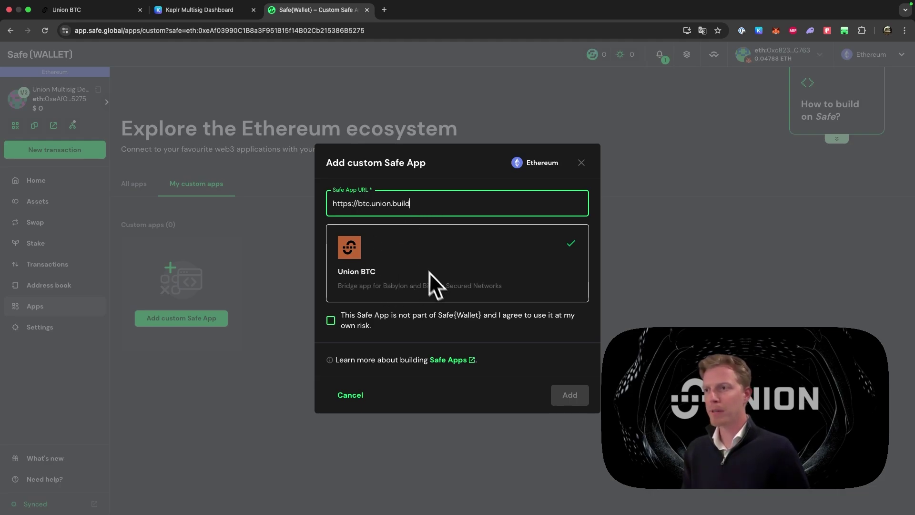
left_click(331, 320)
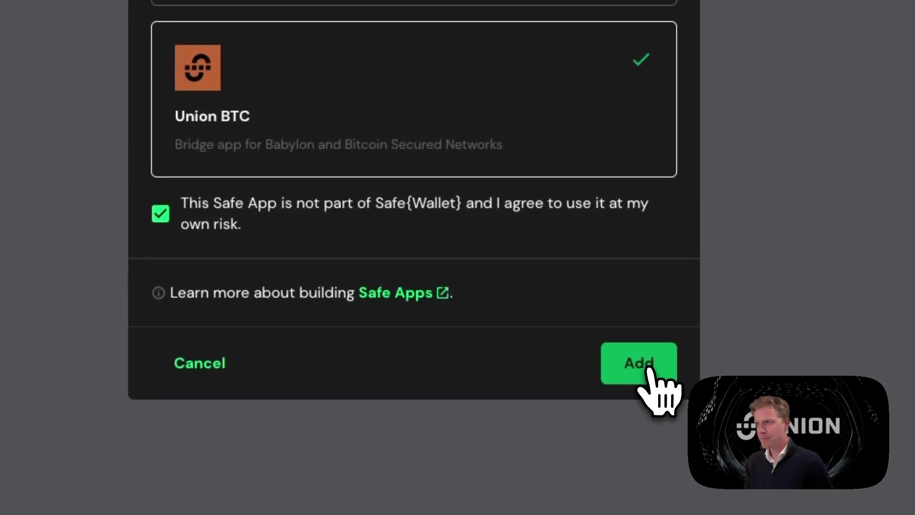
Add the Union BTC custom app, then open its card and launch it in the Safe
left_click(707, 358)
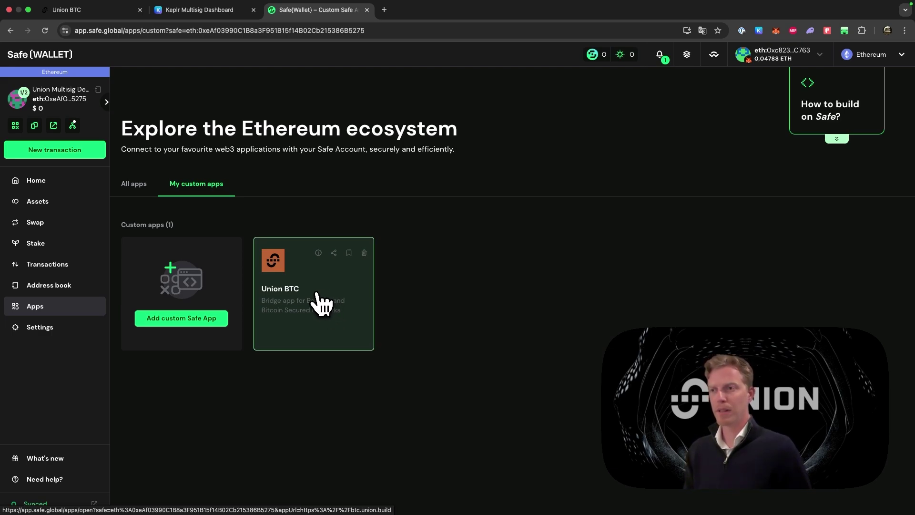
left_click(322, 303)
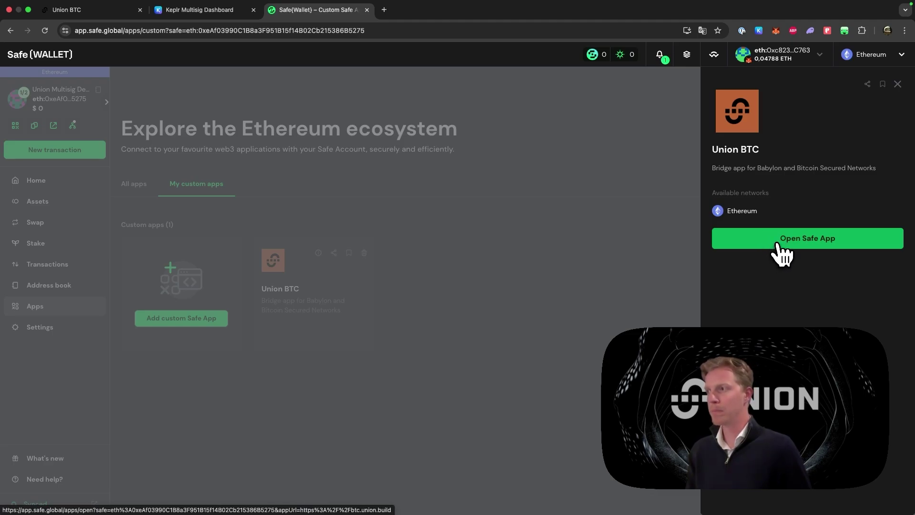
left_click(781, 254)
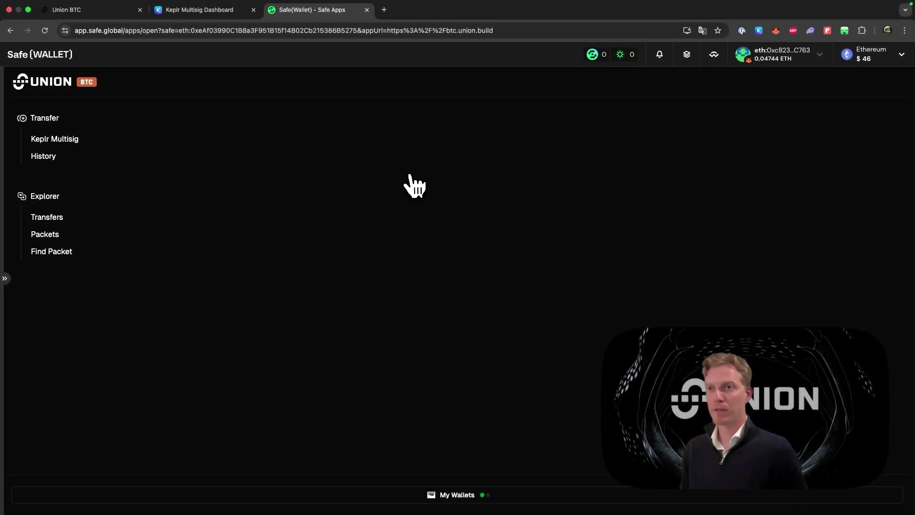
Open the Transfer form and verify under My Wallets that Safe Wallet is the connected EVM wallet
left_click(48, 120)
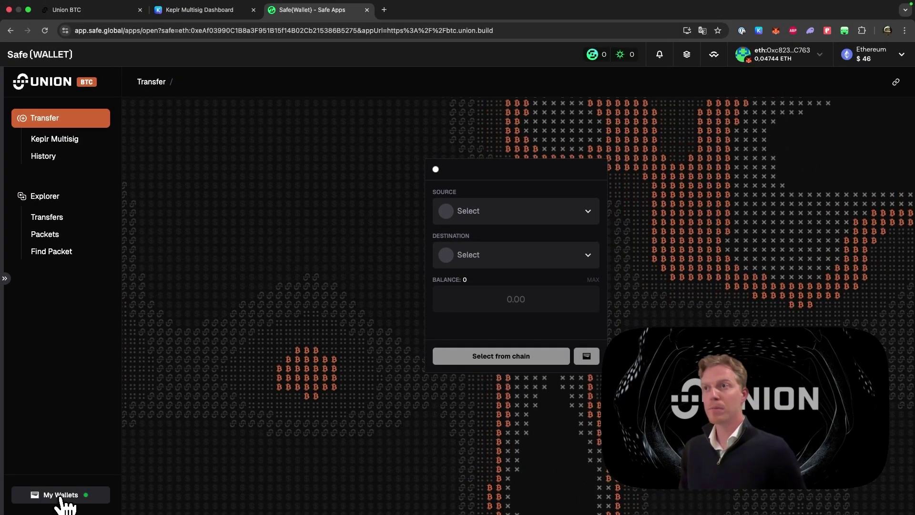
left_click(60, 495)
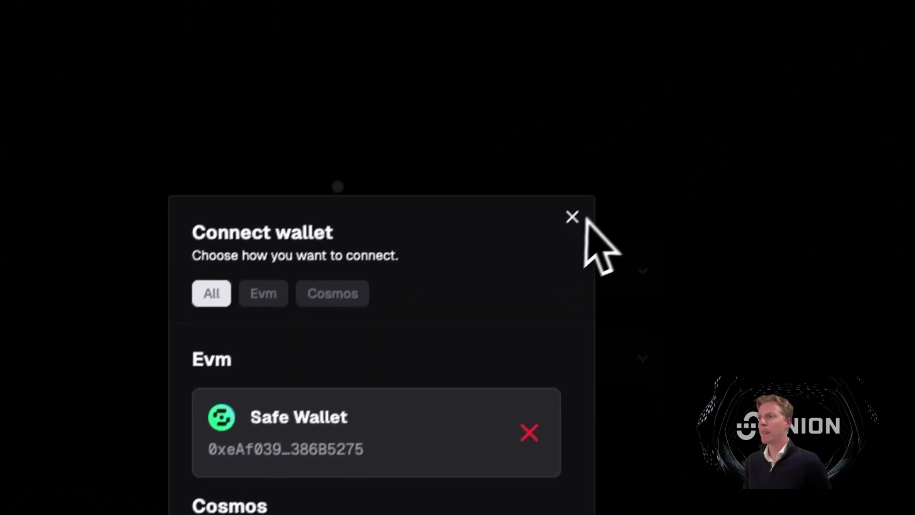
left_click(769, 4)
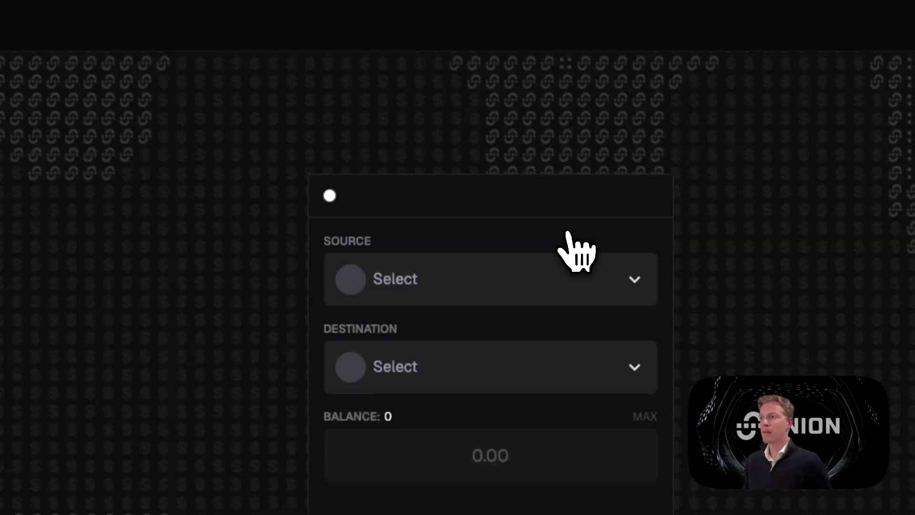
Route uniBTC from Ethereum to Babylon and enter an amount of 0.000002
left_click(481, 288)
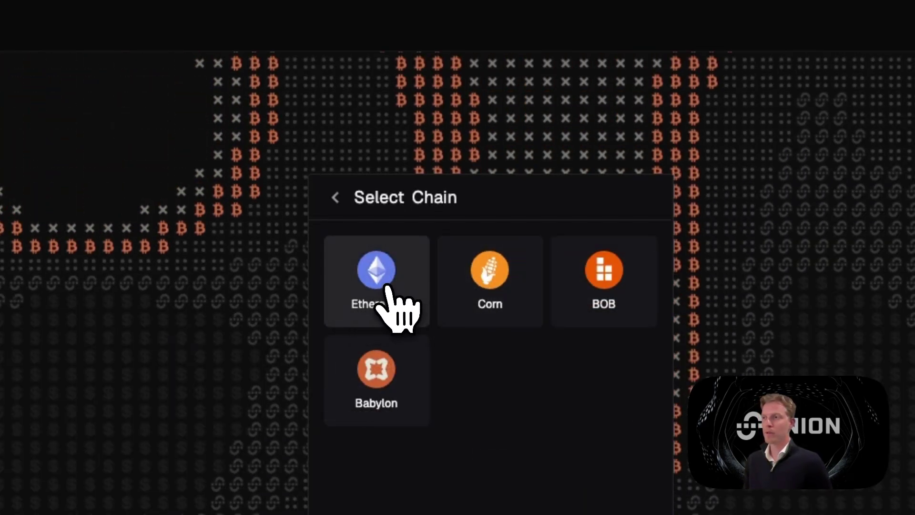
left_click(386, 288)
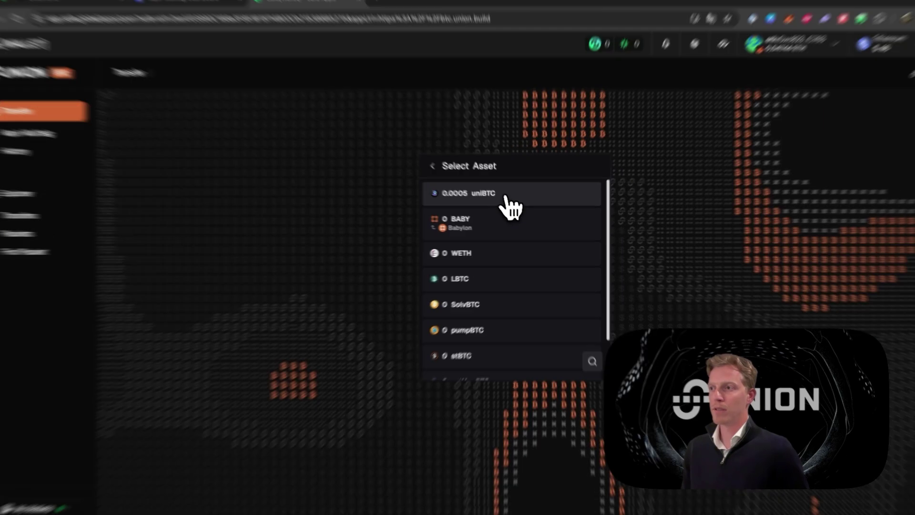
left_click(506, 196)
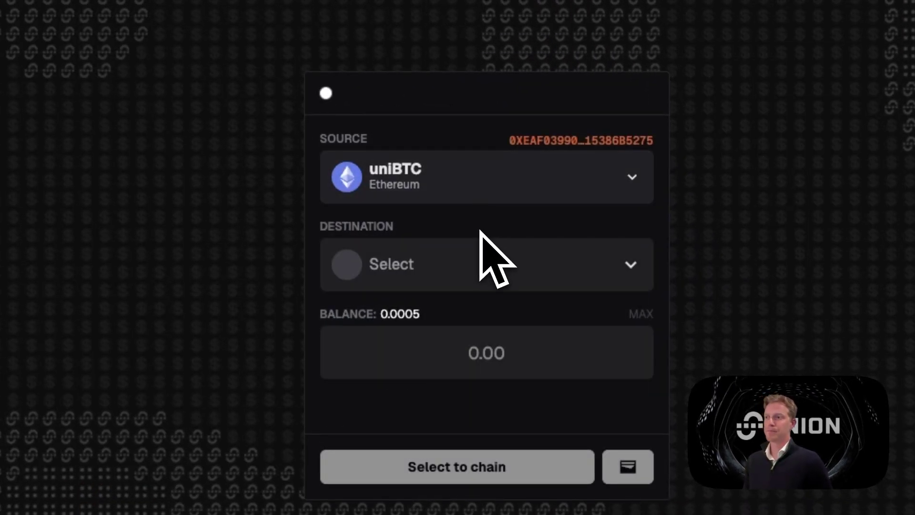
left_click(460, 275)
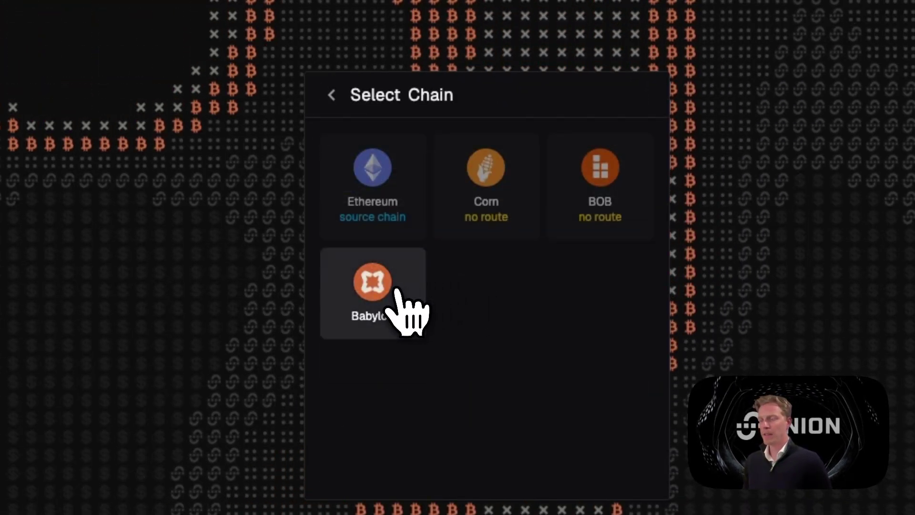
left_click(396, 290)
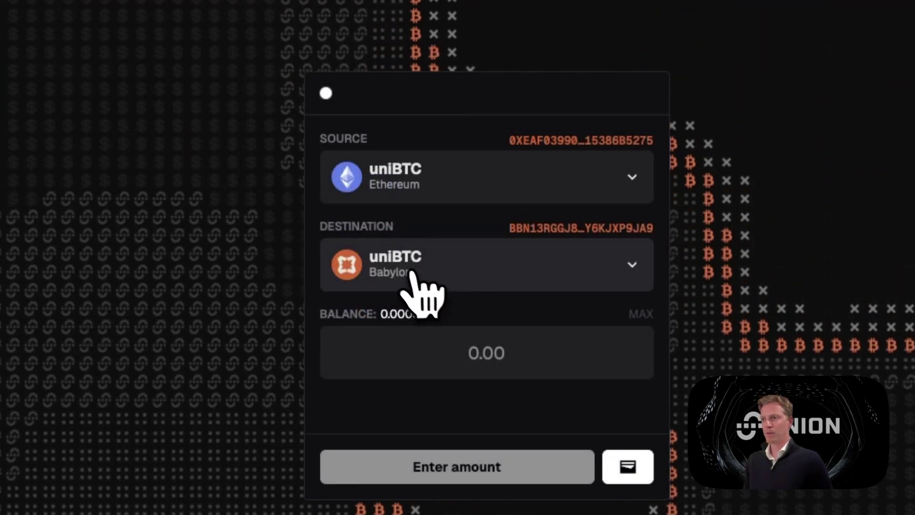
left_click(511, 356)
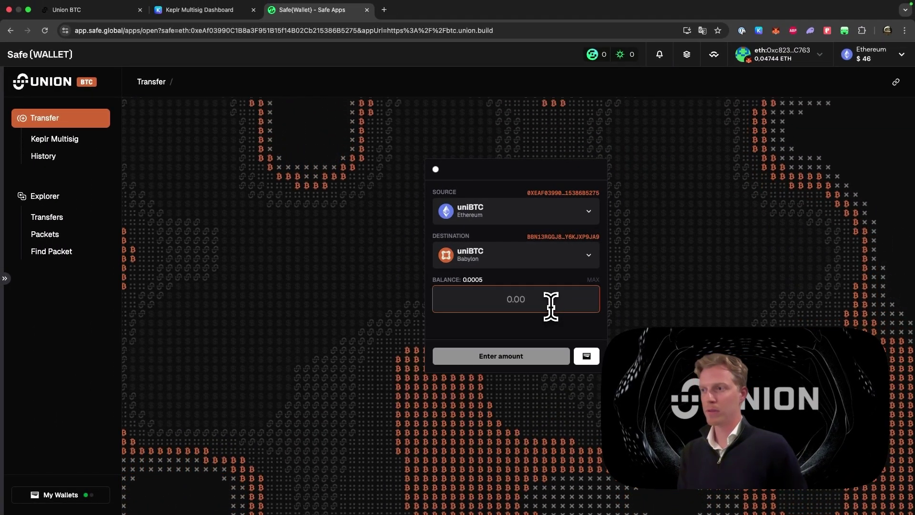
type("0.000")
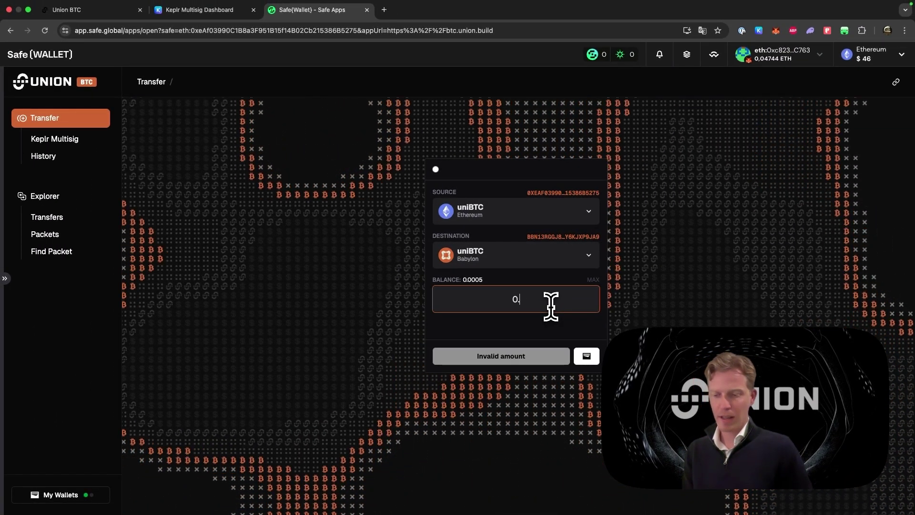
type("002")
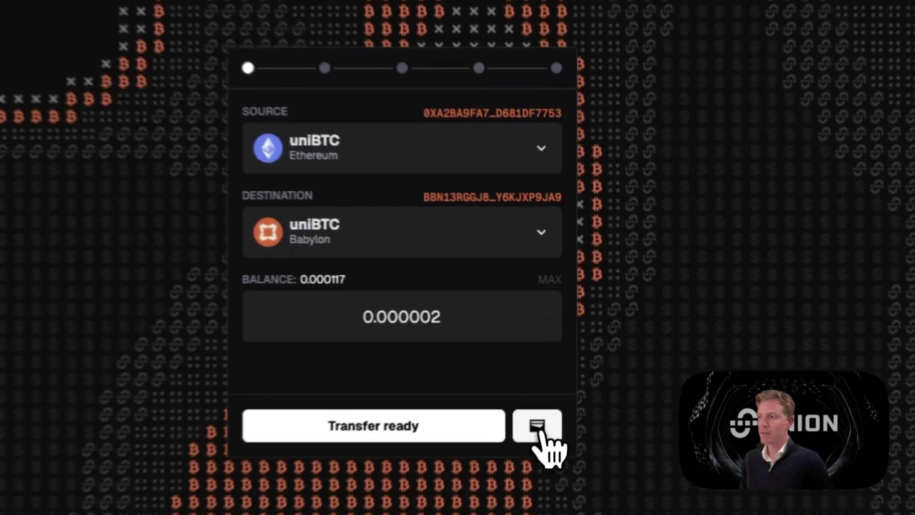
Set the receiver to the Keplr multisig's Babylon address copied from its dashboard
left_click(586, 356)
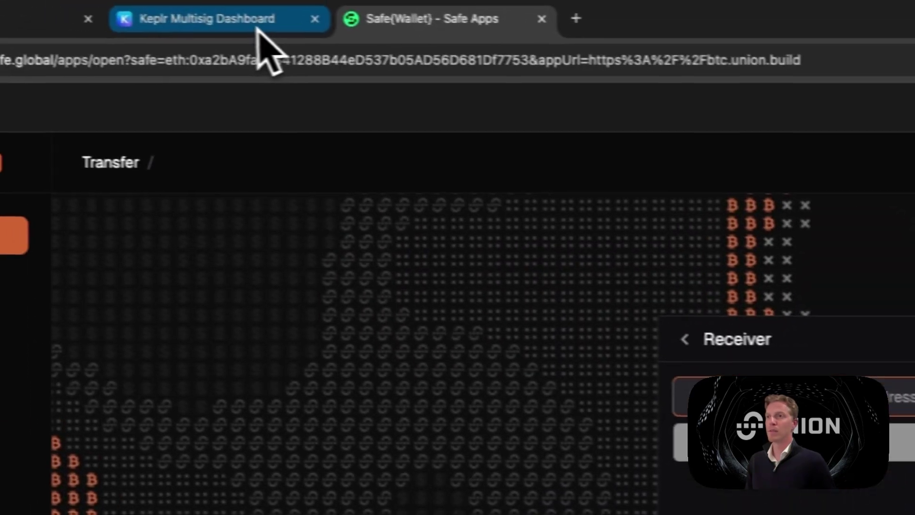
left_click(260, 26)
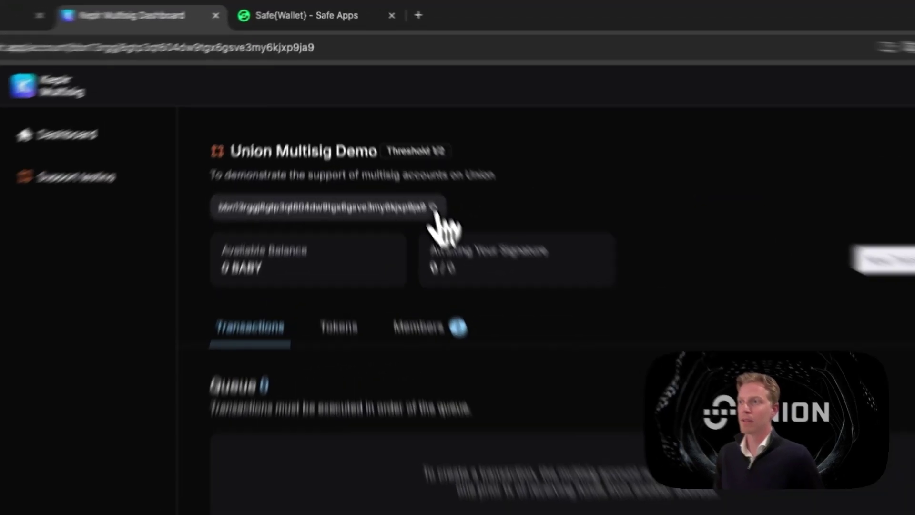
left_click(395, 134)
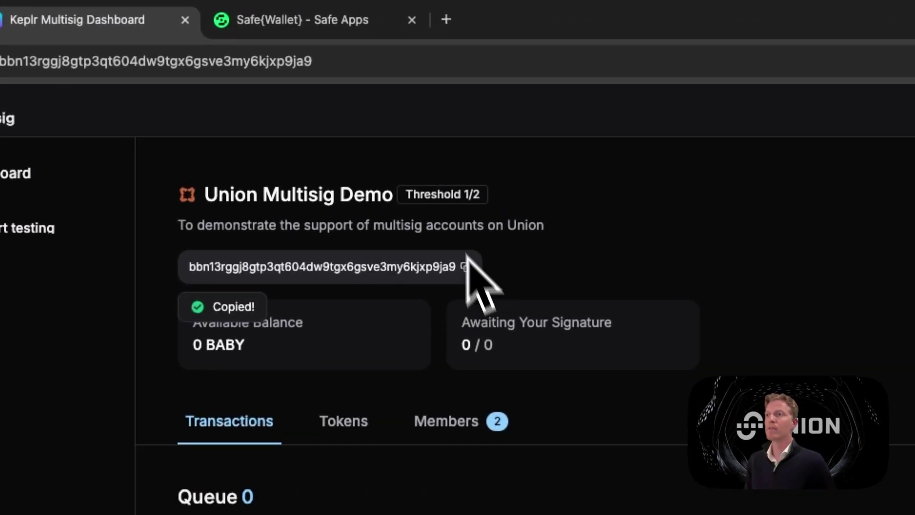
left_click(333, 23)
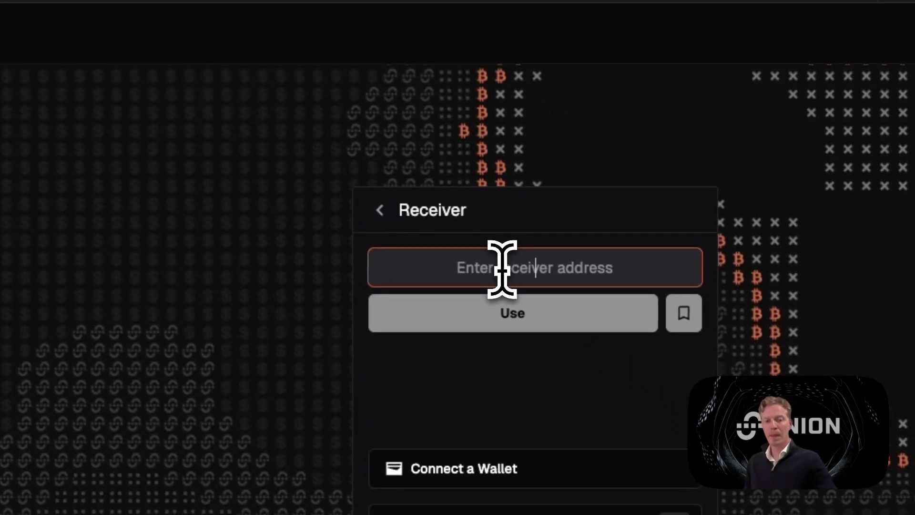
key("super+v")
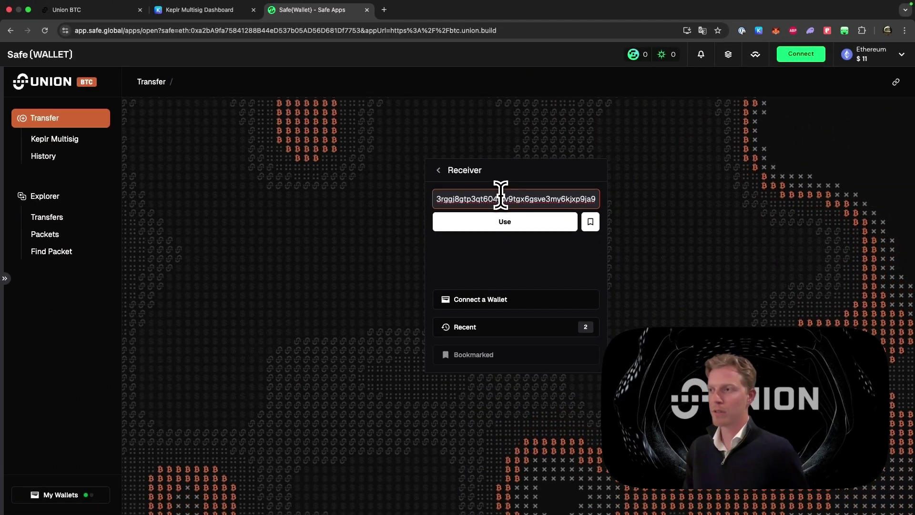
left_click(509, 224)
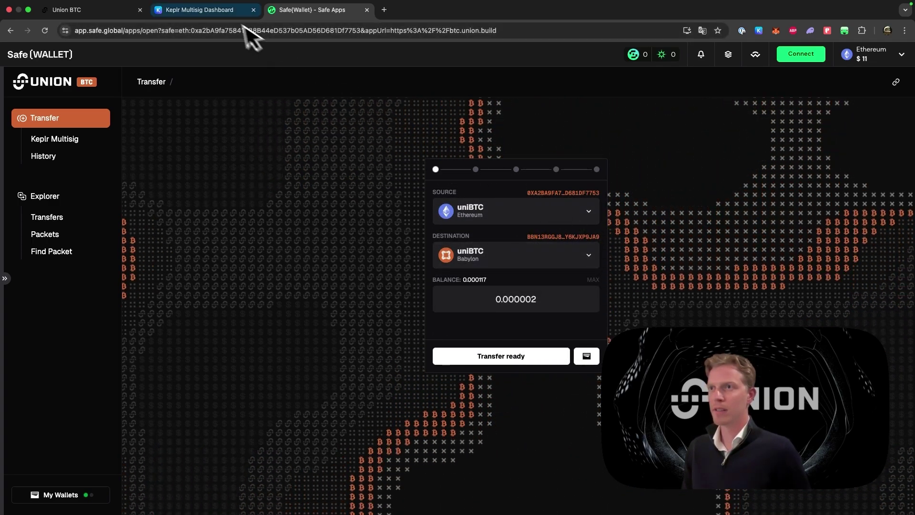
Connect the wallet so the transfer form reports Transfer ready
left_click(224, 11)
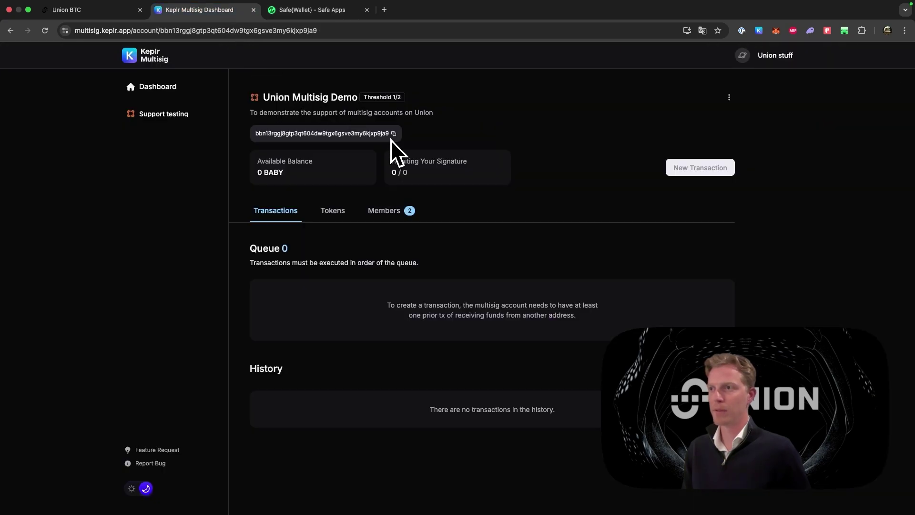
left_click(326, 13)
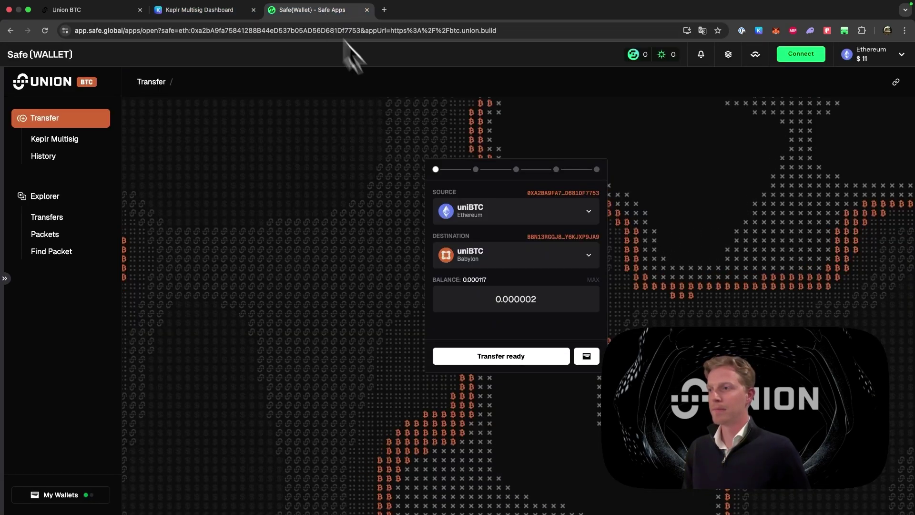
left_click(519, 367)
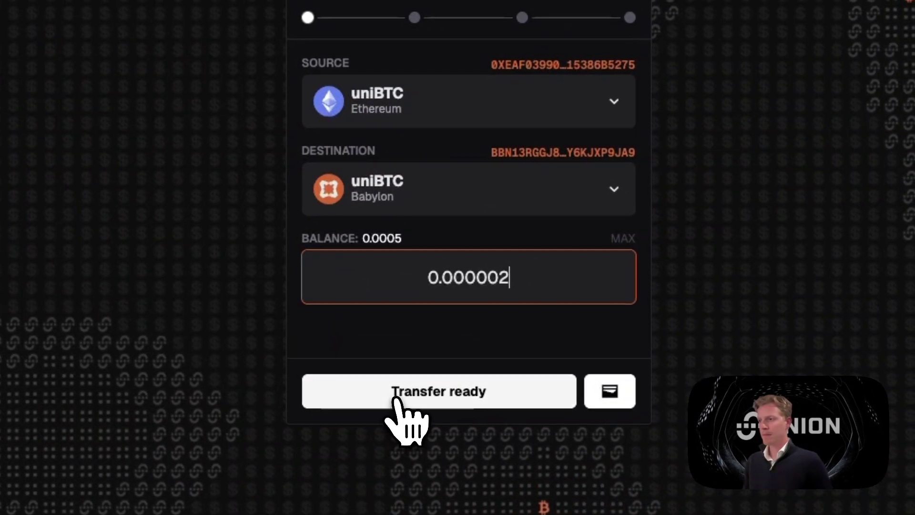
Start the transfer and proceed past the Confirm Receiver warning to the Safe confirmation
left_click(907, 219)
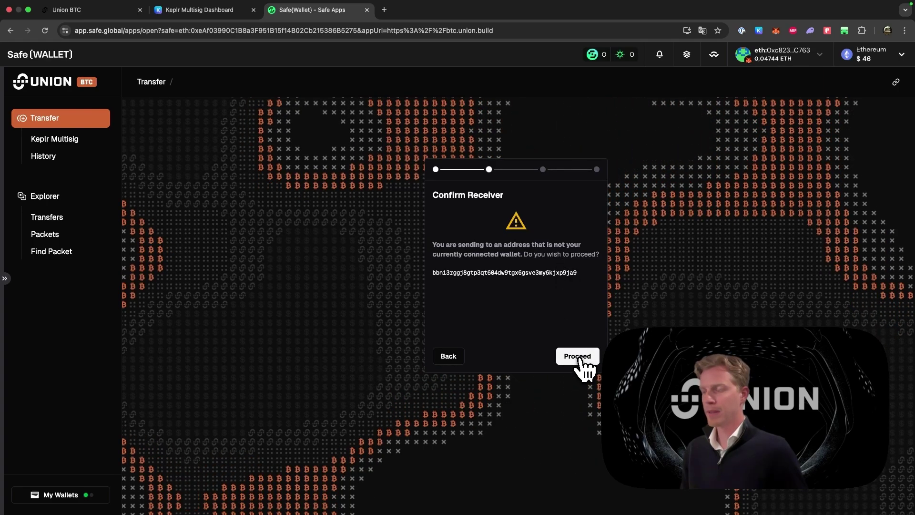
left_click(578, 359)
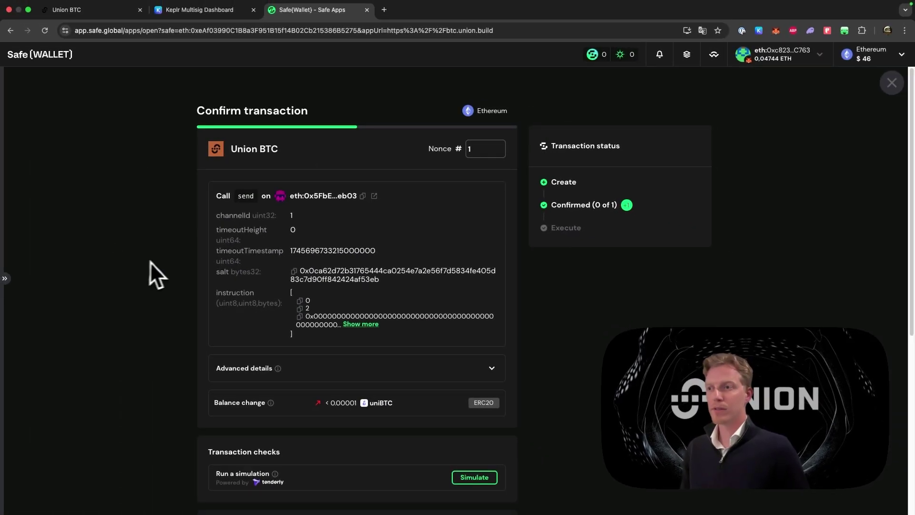
Review the transaction details and execute the uniBTC send immediately with 'Yes, execute'
scroll(168, 258, "down", 5)
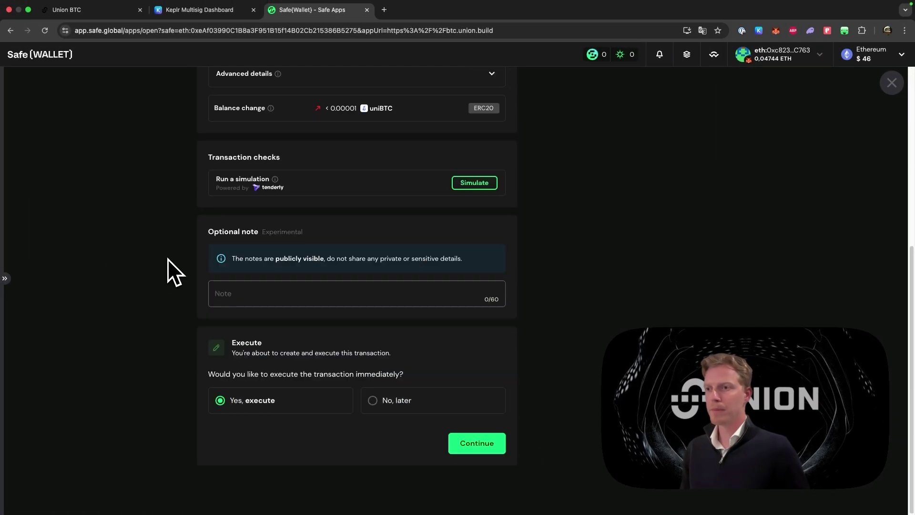
scroll(167, 259, "up", 5)
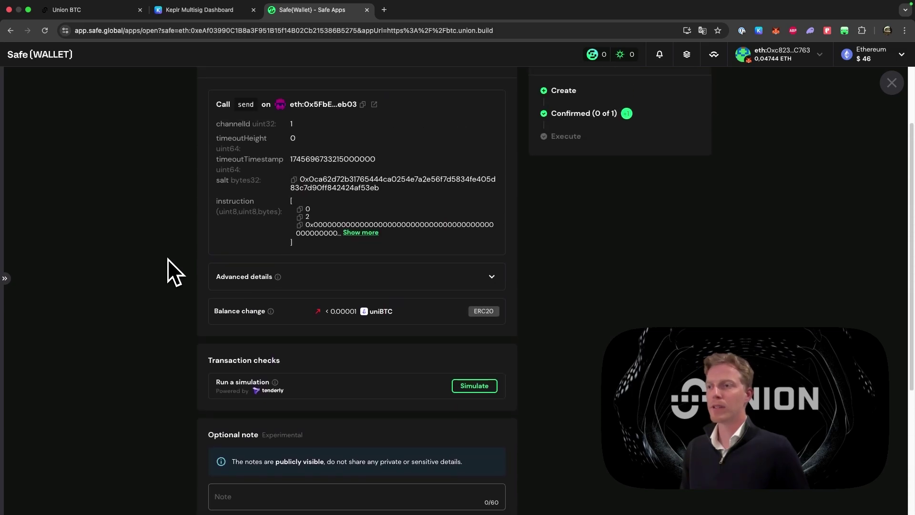
scroll(167, 259, "down", 5)
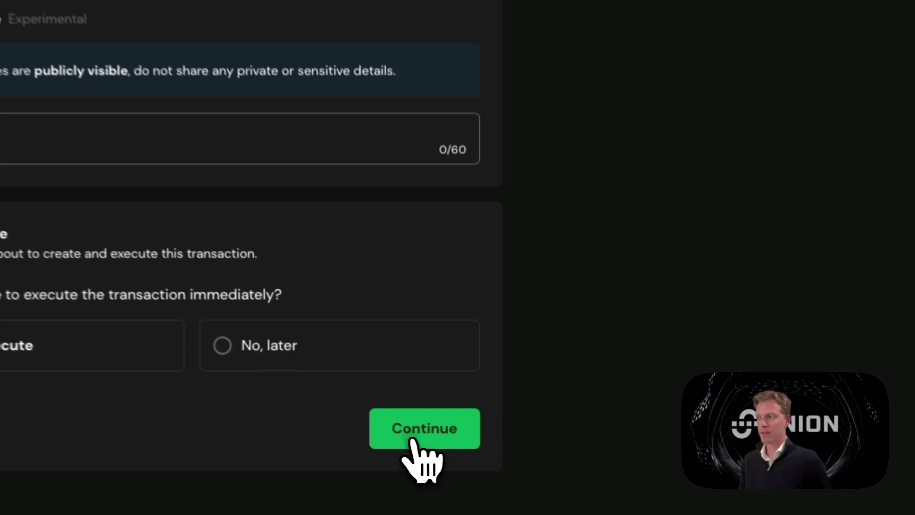
left_click(471, 444)
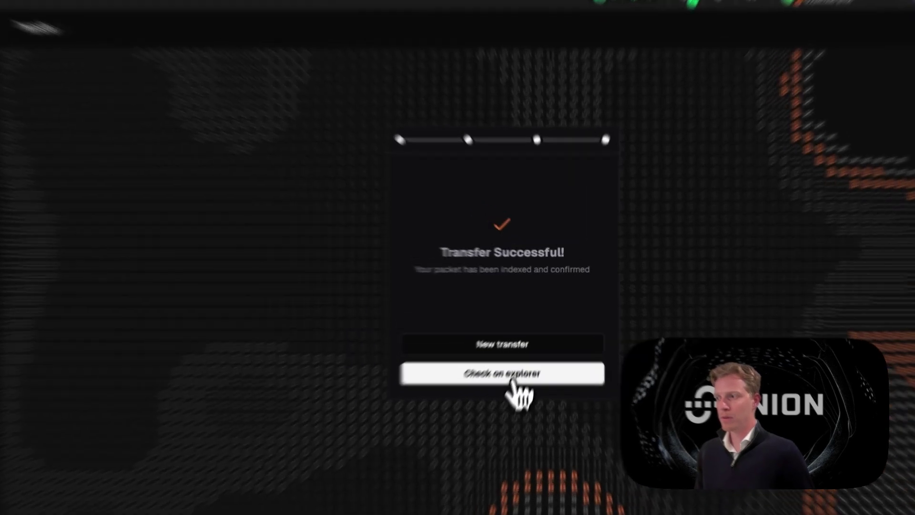
Open the transfer in the explorer and follow its timeline down to 'Transfer received'
left_click(524, 355)
scroll(483, 441, "down", 10)
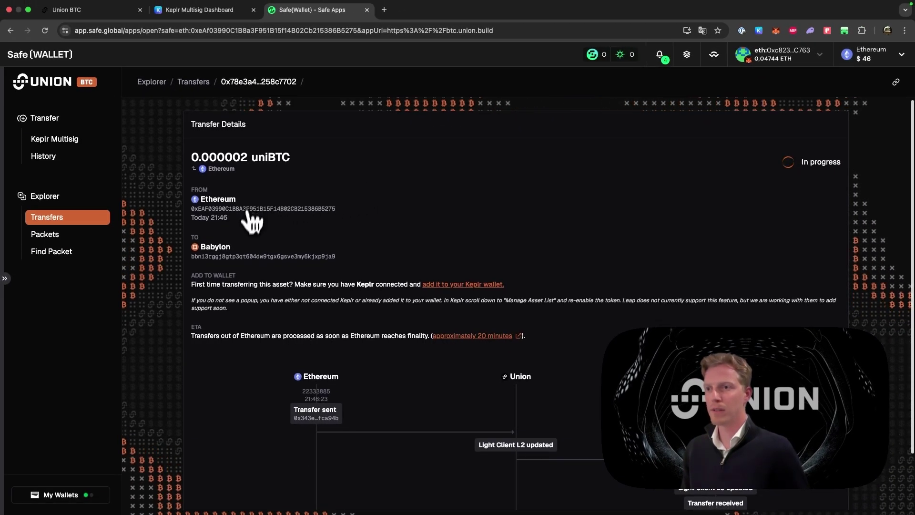
scroll(476, 200, "down", 2)
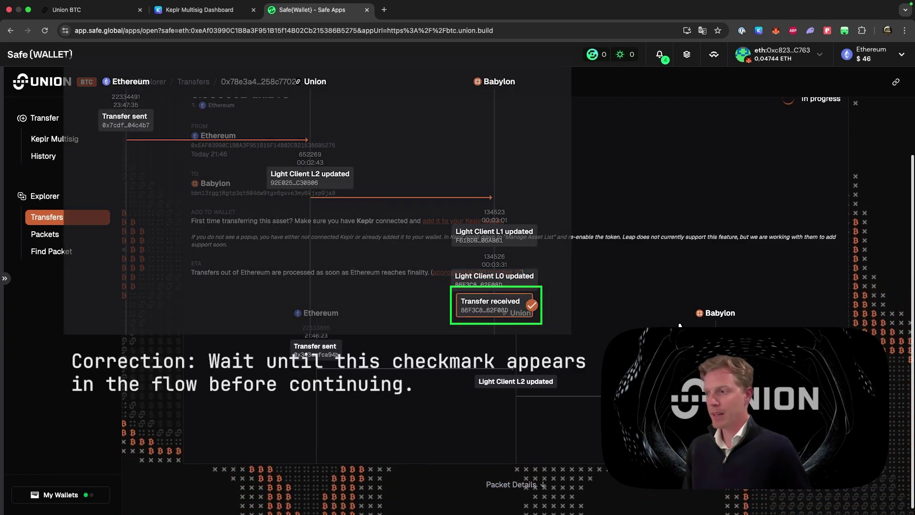
left_click_drag(595, 436, 649, 465)
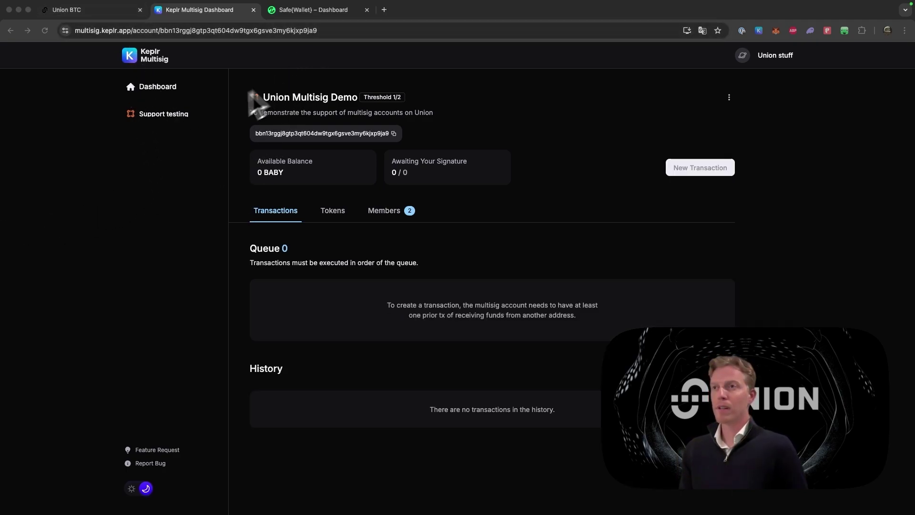
Go back from the Keplr Multisig dashboard to the Union BTC multisig transfer page
left_click(93, 15)
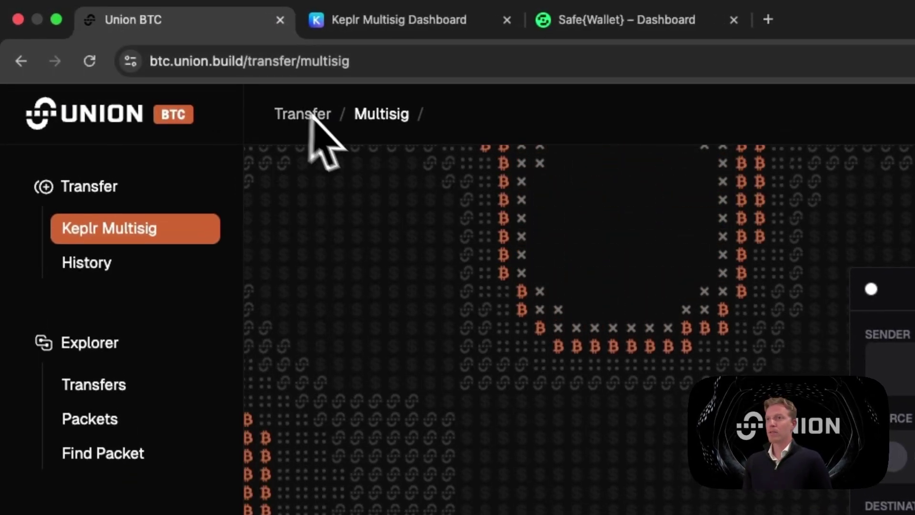
Open the Keplr Multisig transfer form from Union BTC's Transfer page
left_click(243, 66)
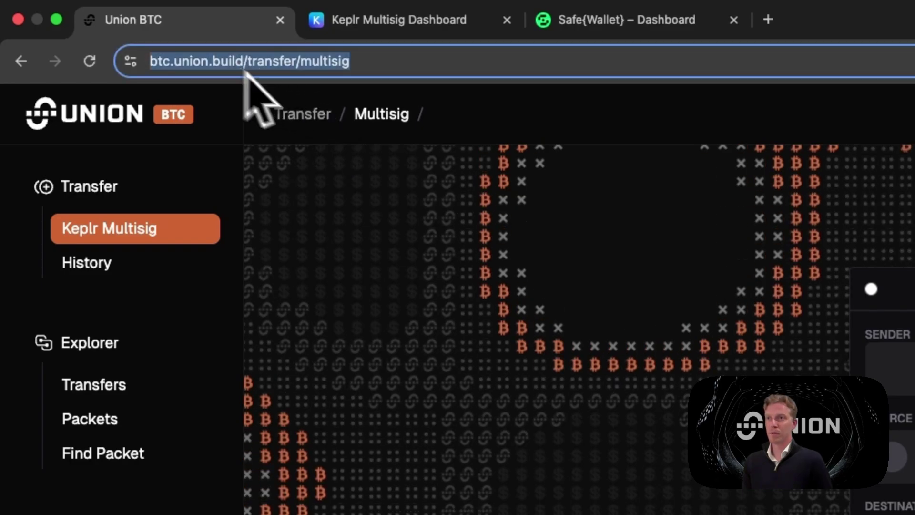
left_click(346, 241)
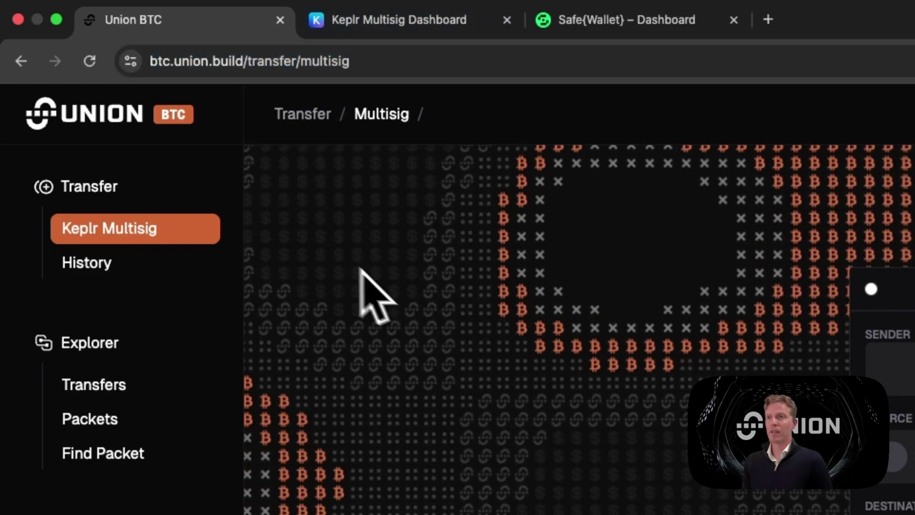
left_click(117, 120)
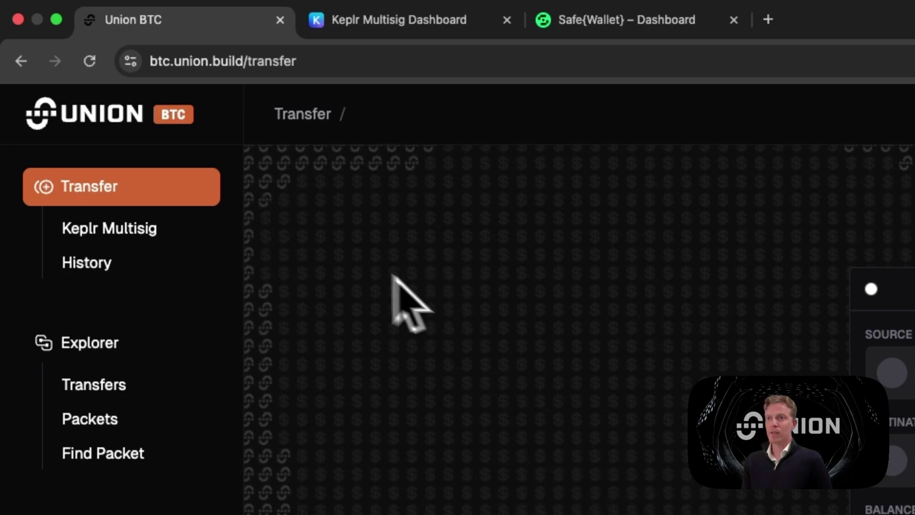
left_click(134, 231)
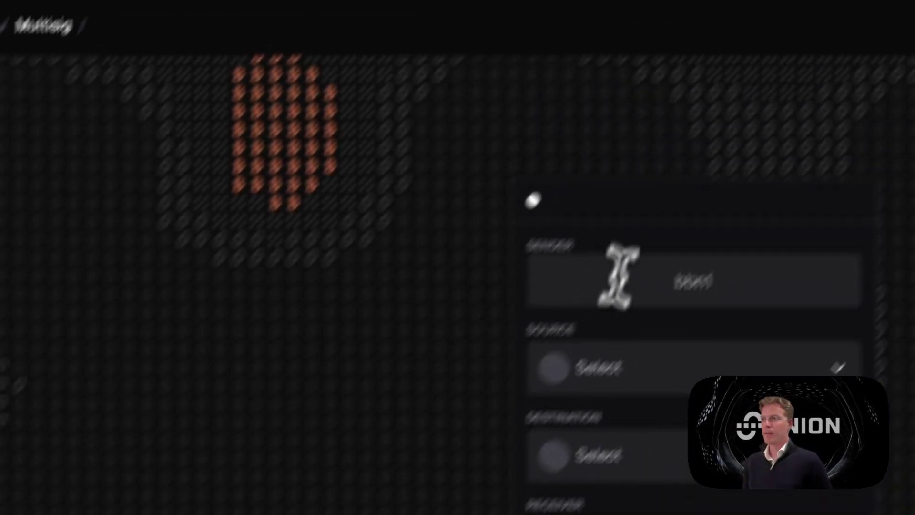
Copy the Babylon multisig address from the Keplr Multisig dashboard and paste it as SENDER
left_click(495, 181)
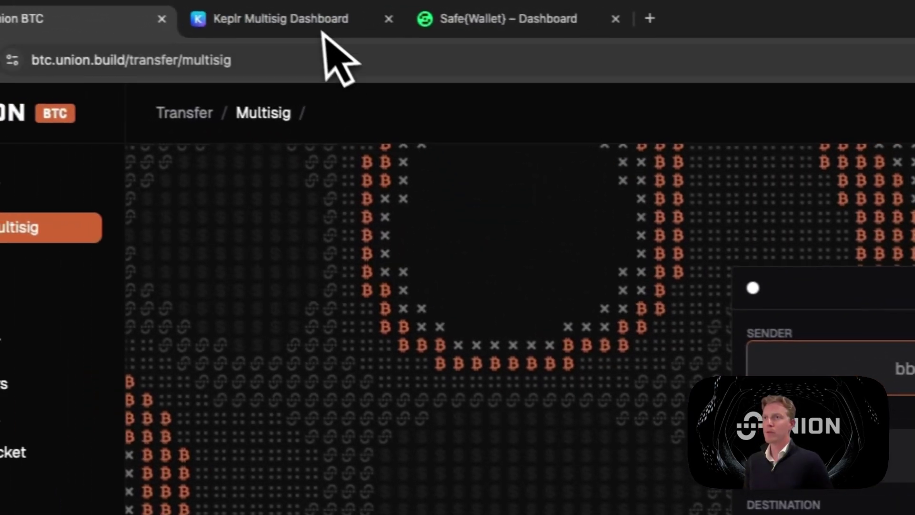
left_click(315, 19)
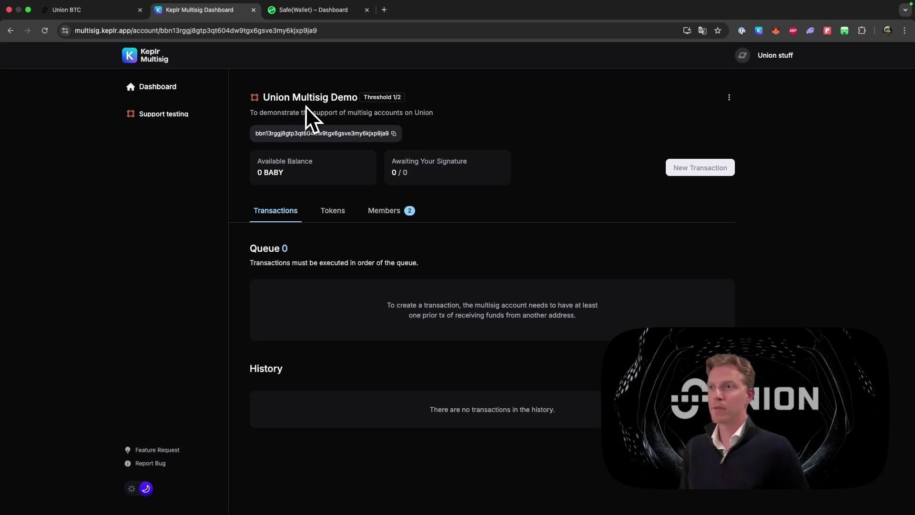
left_click(394, 134)
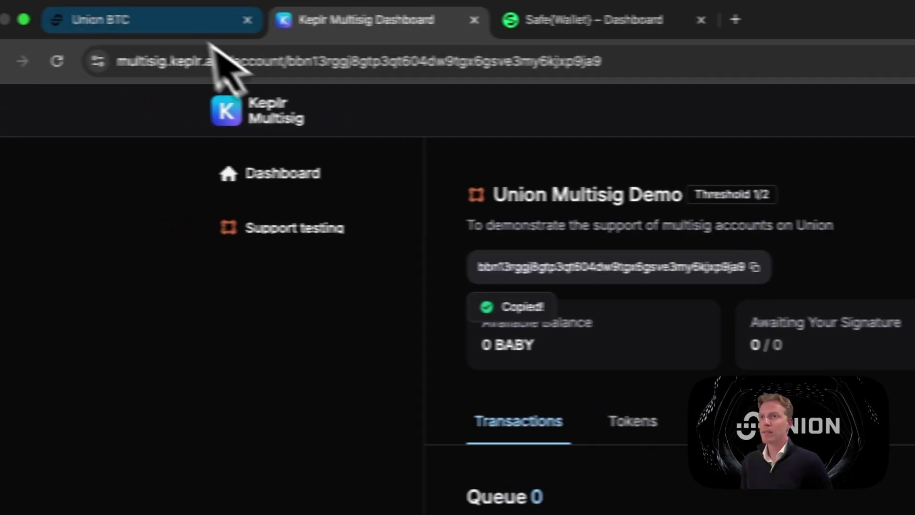
left_click(158, 24)
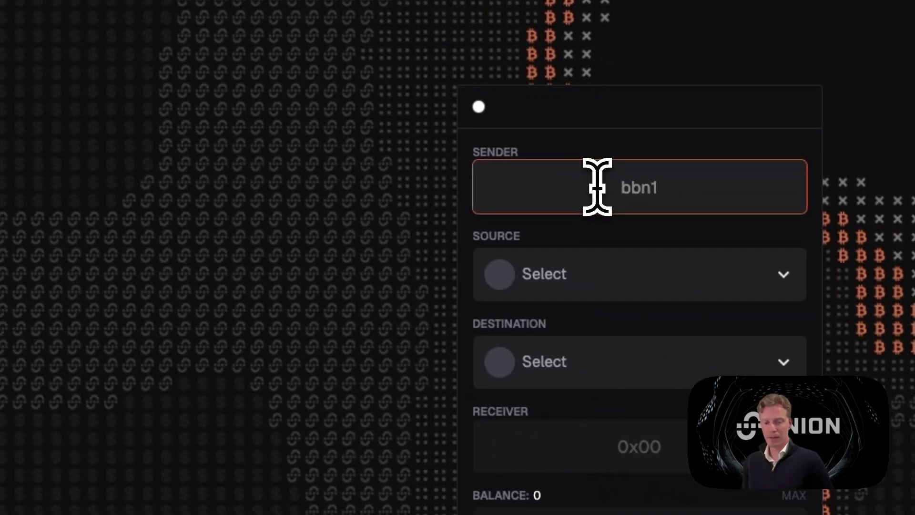
left_click(597, 187)
key("ctrl+v")
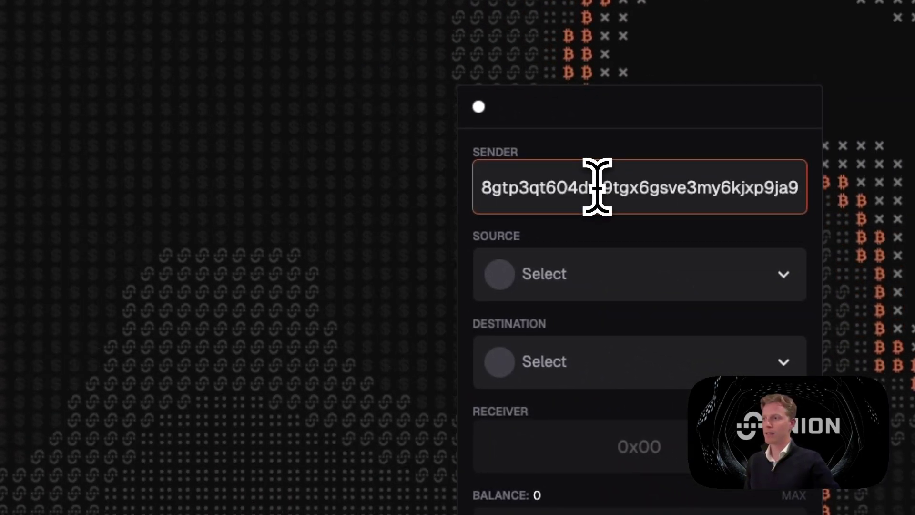
Route uniBTC from Babylon as source to Ethereum as destination
left_click(649, 283)
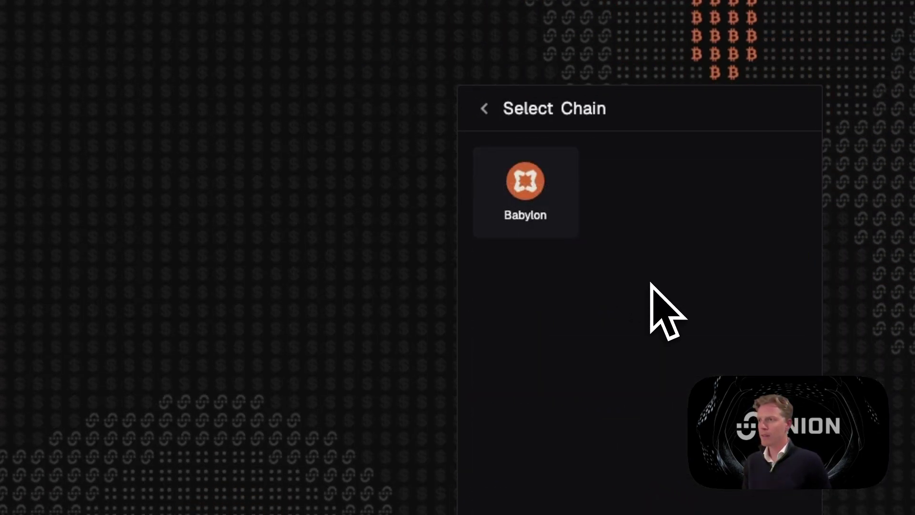
left_click(542, 195)
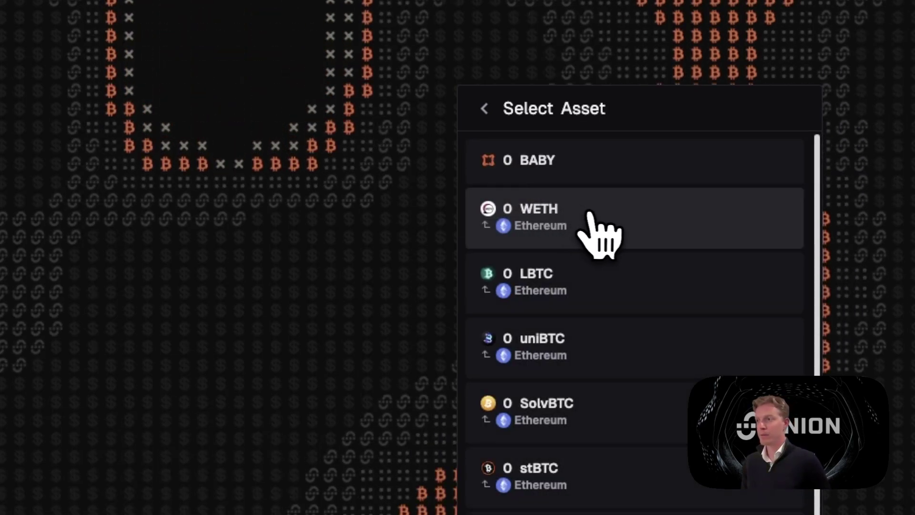
scroll(612, 419, "down", 1)
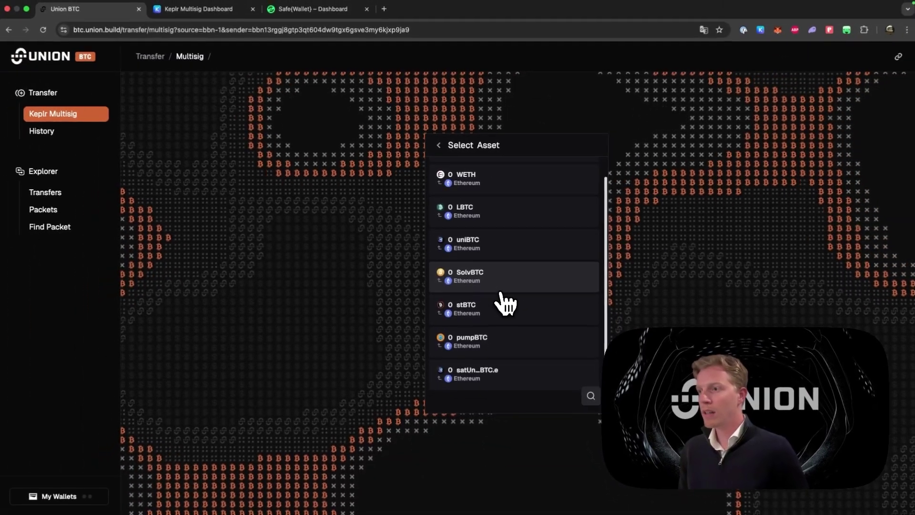
scroll(620, 423, "up", 1)
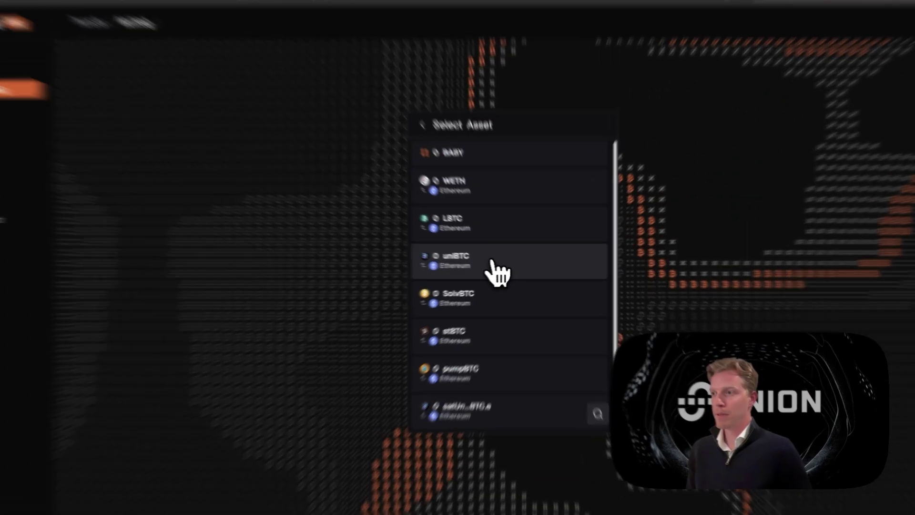
left_click(494, 267)
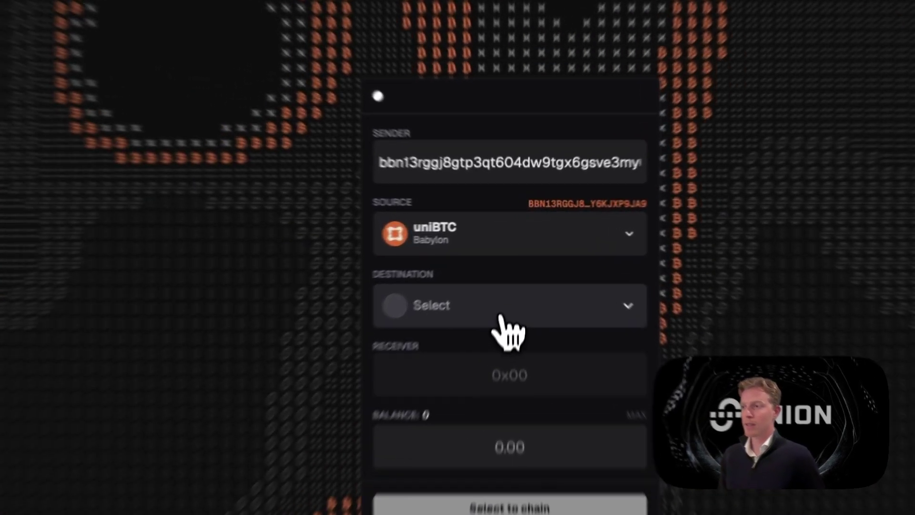
left_click(512, 281)
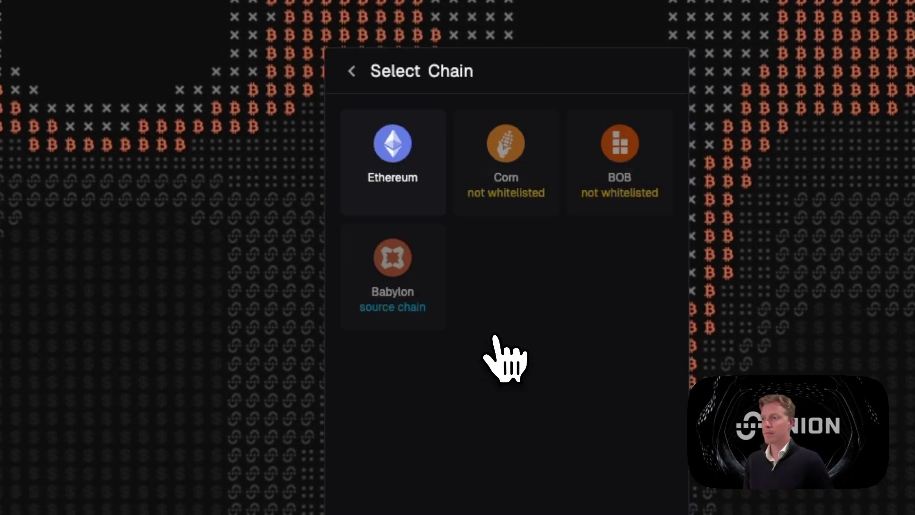
left_click(472, 203)
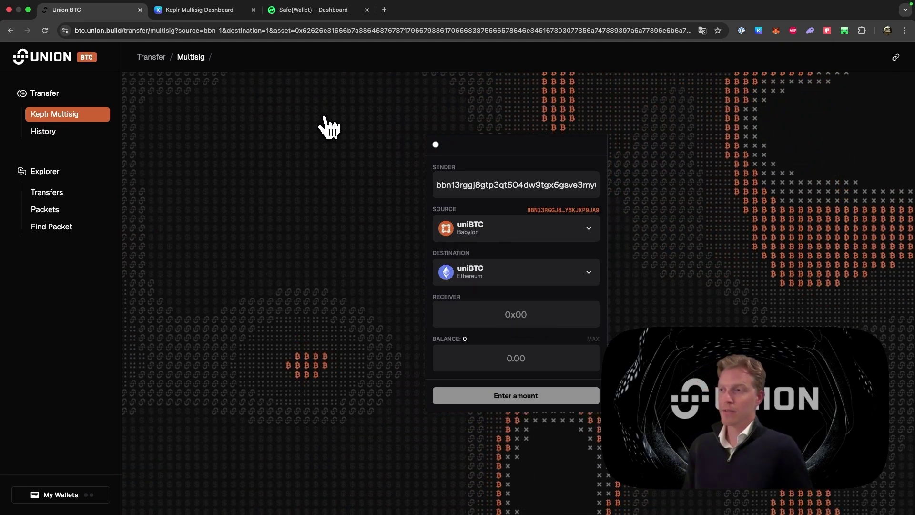
Copy the Ethereum Safe account address from the Safe{Wallet} dashboard
left_click(326, 16)
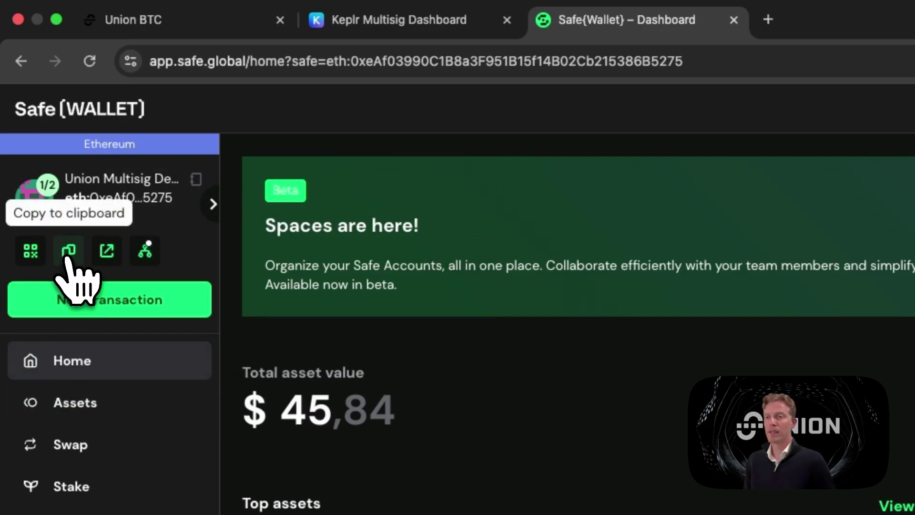
left_click(69, 257)
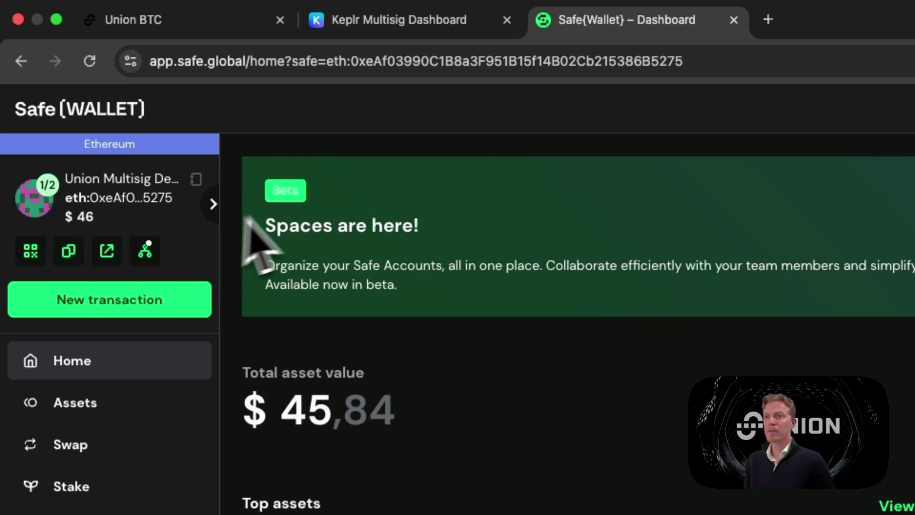
Paste the Safe's Ethereum address as receiver and delete its 'eth:' prefix
left_click(245, 23)
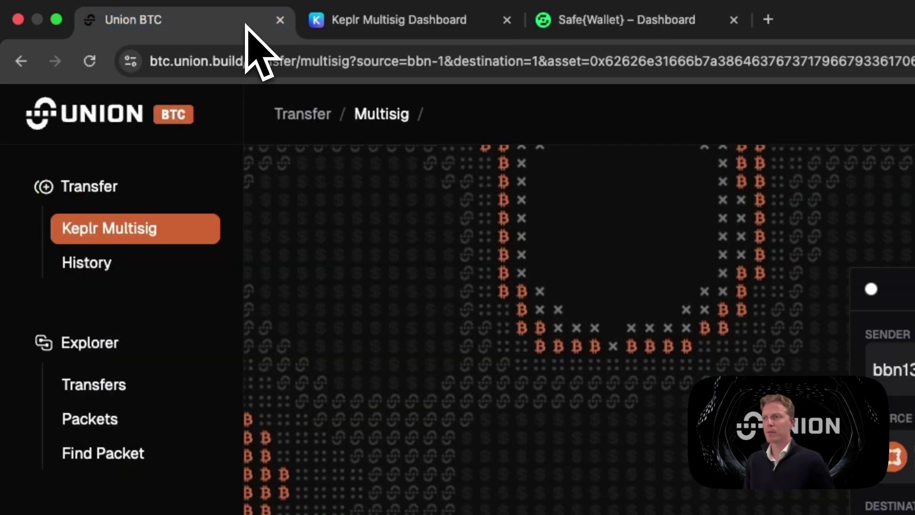
left_click(914, 514)
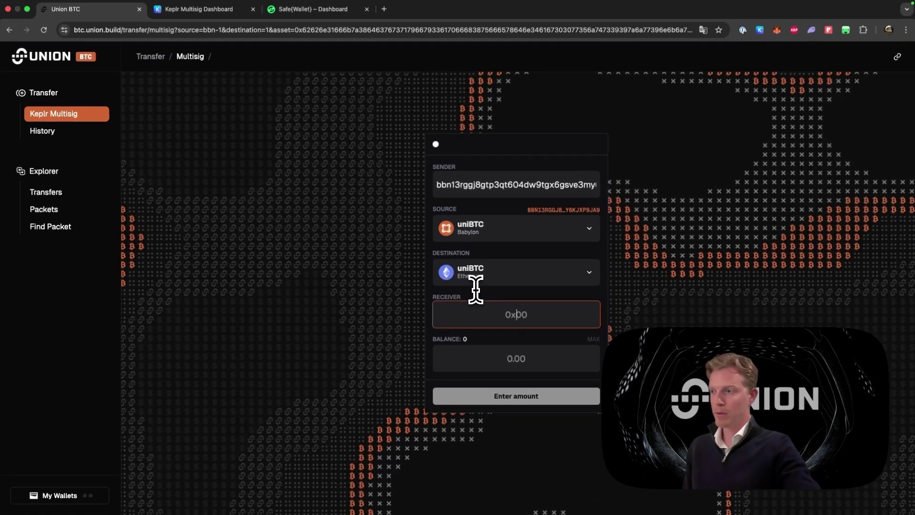
key("super+v")
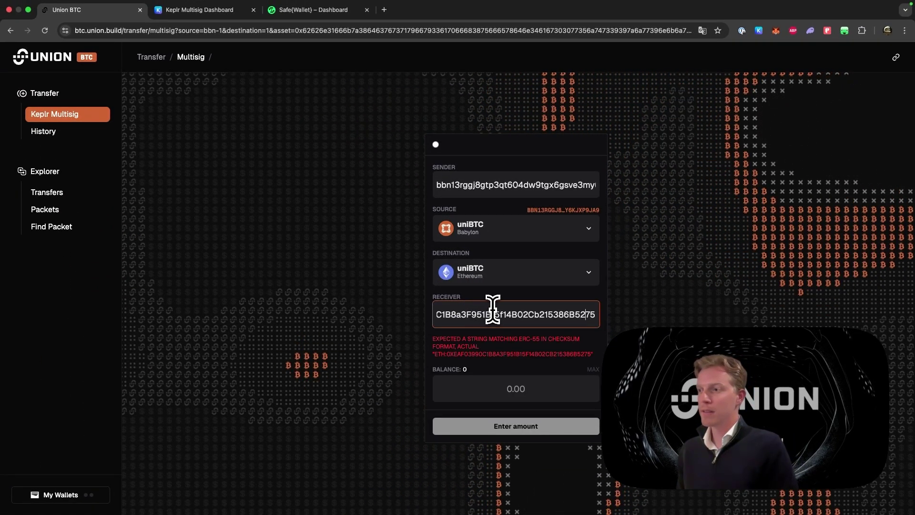
key("Left")
key("Left")
key("Left")
key("Left")
key("Left")
key("Left")
key("Left")
key("Left")
key("Left")
key("Left")
key("Left")
key("Left")
key("Left")
key("Left")
key("Left")
key("Left")
key("Left")
key("Left")
key("Left")
key("Left")
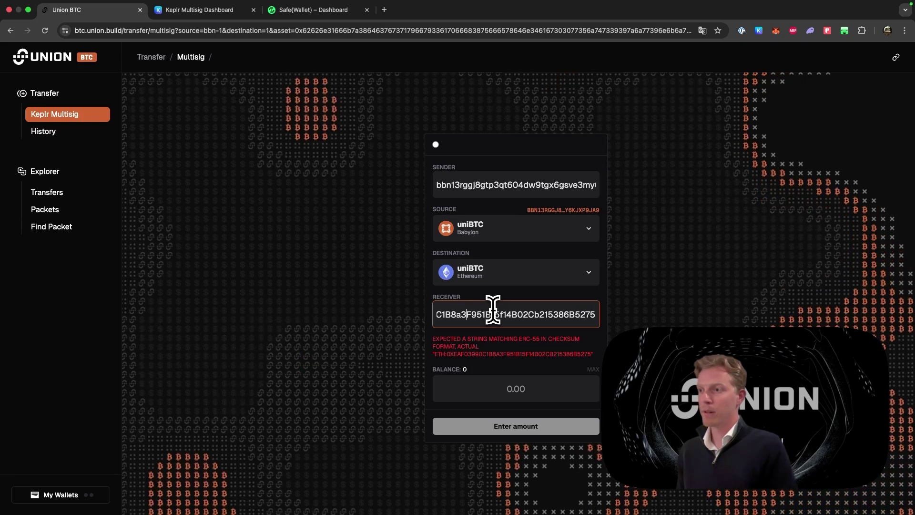
key("Left")
key("Left")
key("Left")
key("Left")
key("Left")
key("Left")
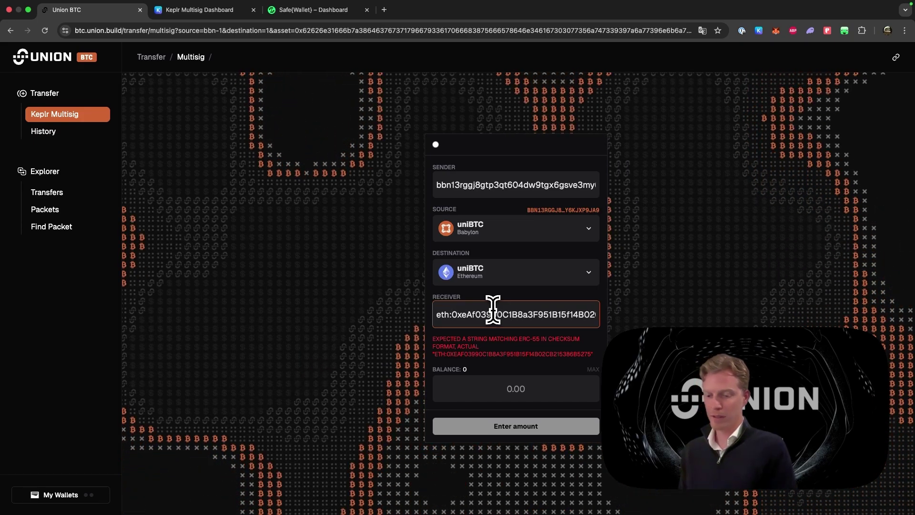
key("BackSpace")
key("BackSpace")
key("BackSpace")
key("BackSpace")
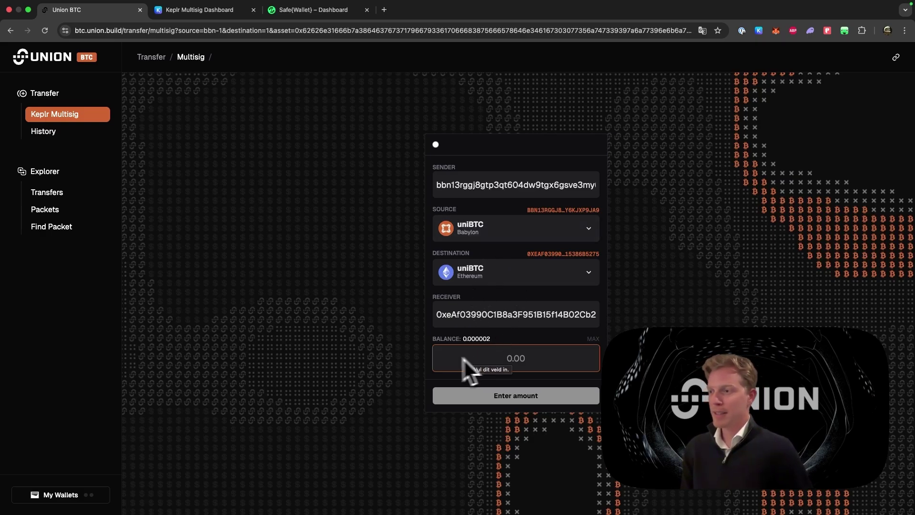
Set the amount to the full 0.000002 uniBTC balance, then export and copy the message JSON
type("0.000")
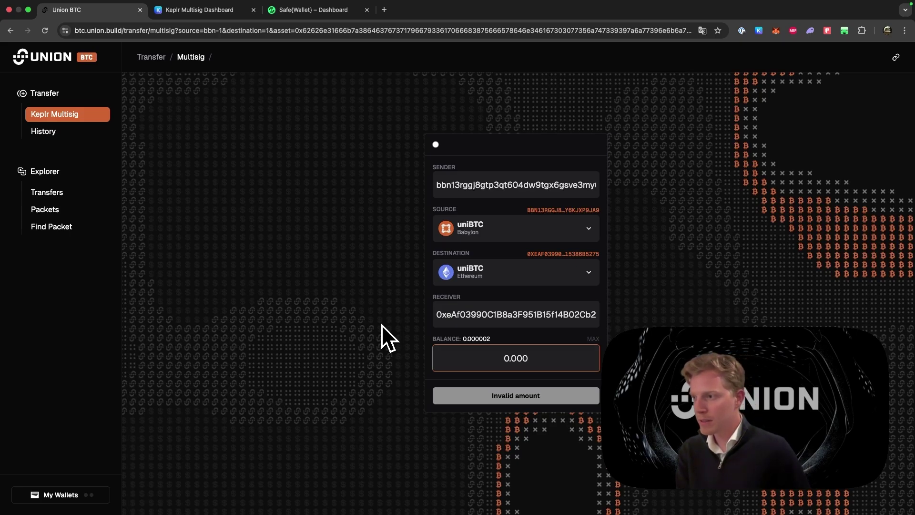
type("0")
left_click(591, 336)
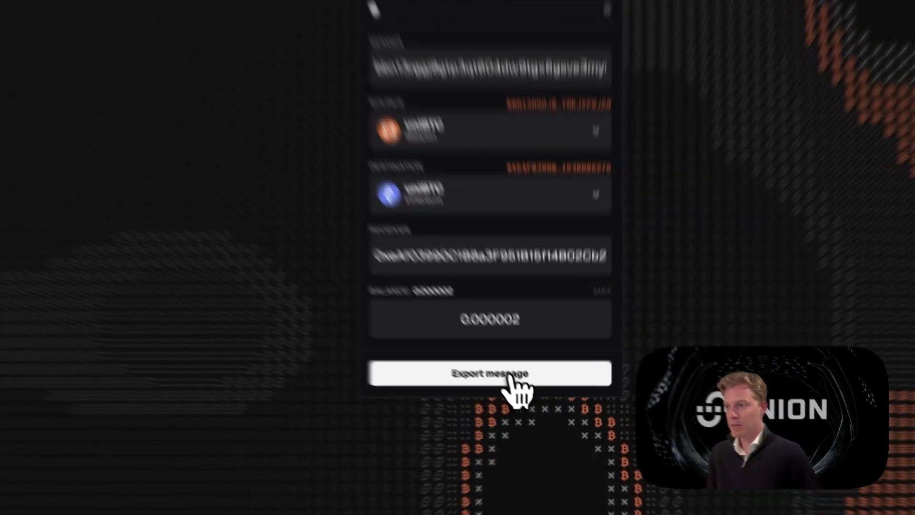
left_click(530, 396)
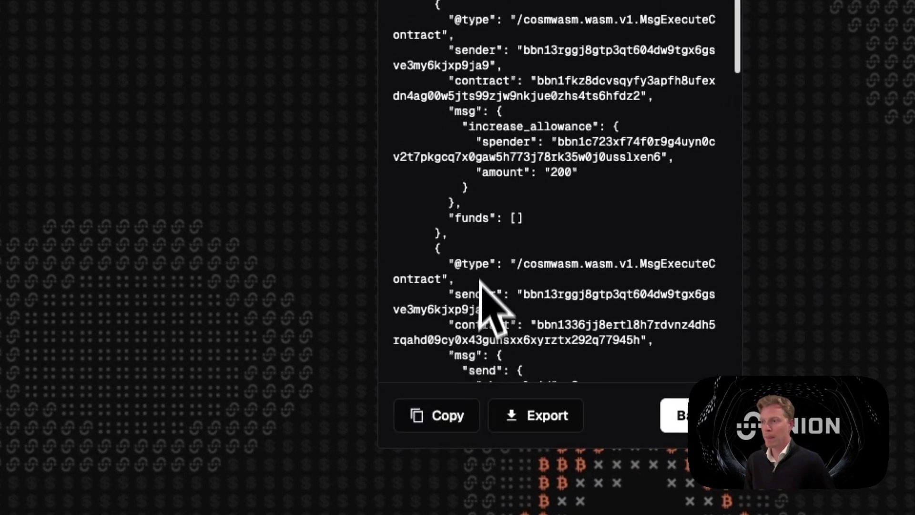
left_click(459, 416)
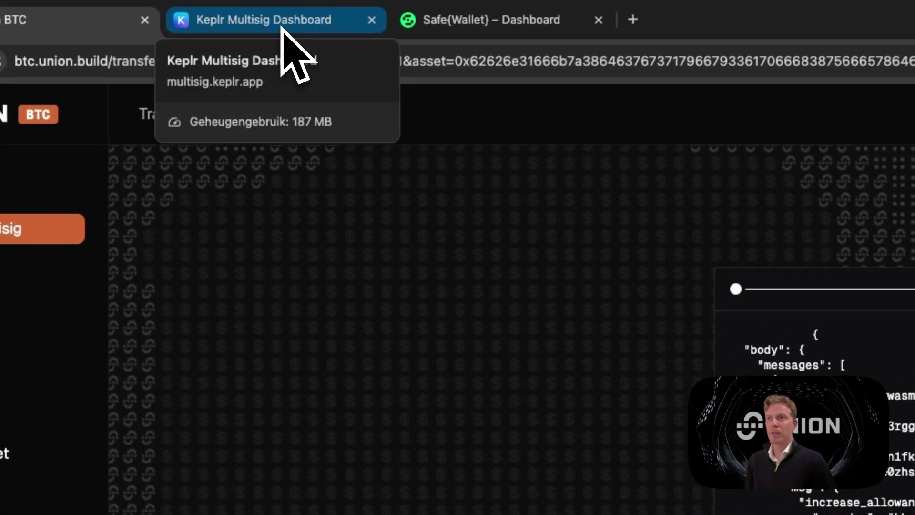
Import the copied JSON as a new transaction titled 'Keplr Multisig transaction test'
left_click(281, 28)
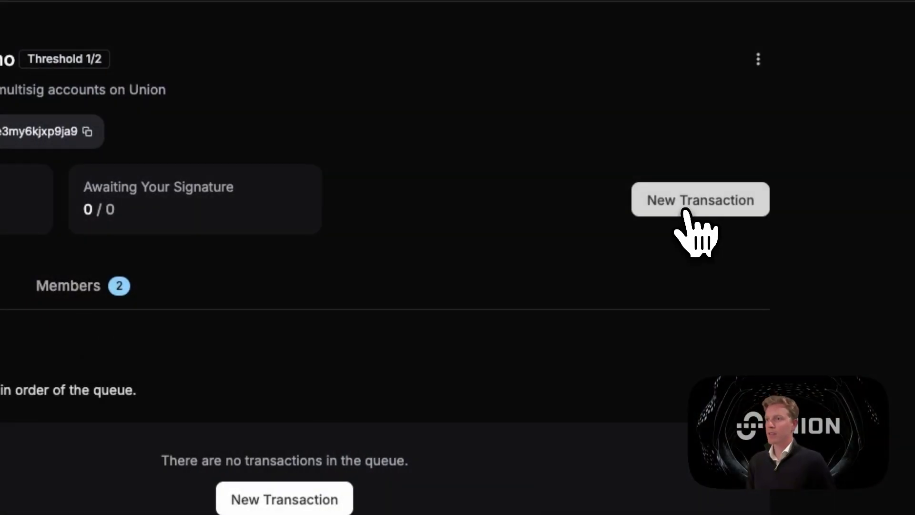
left_click(685, 211)
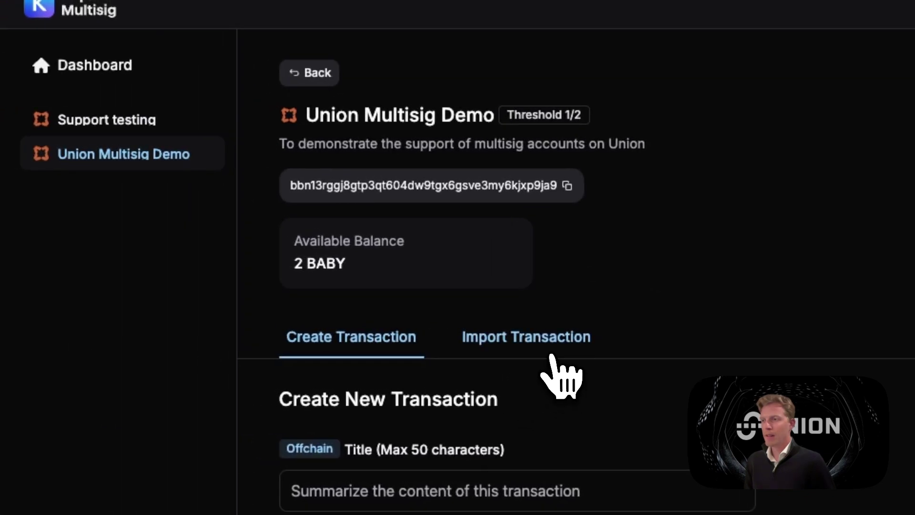
left_click(536, 355)
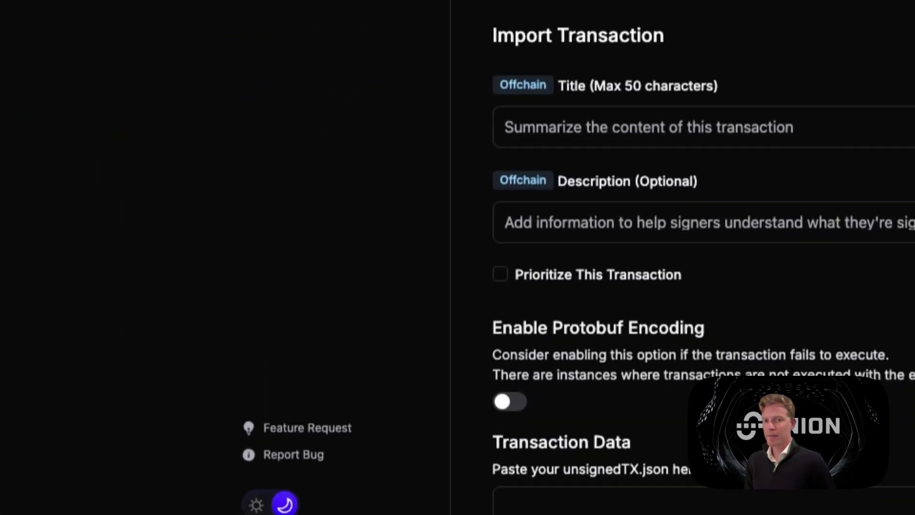
left_click(615, 134)
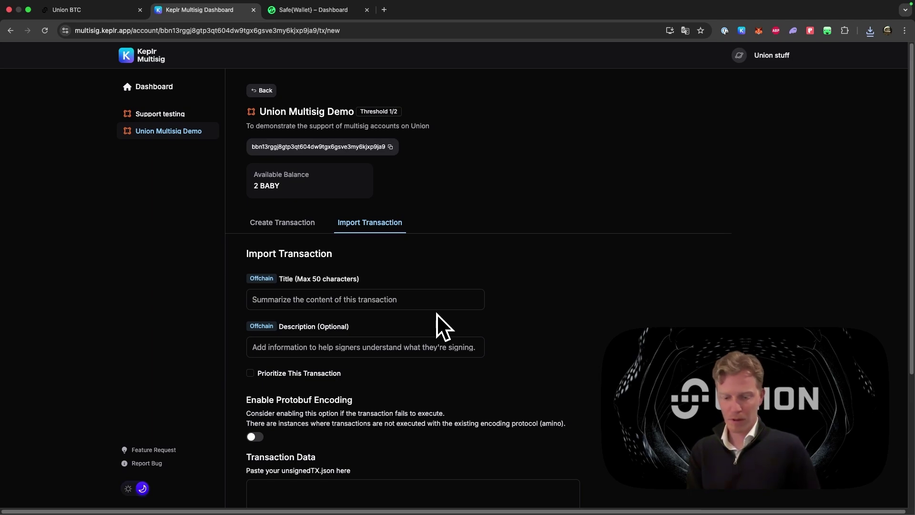
type("Keplr Multisig transaction test")
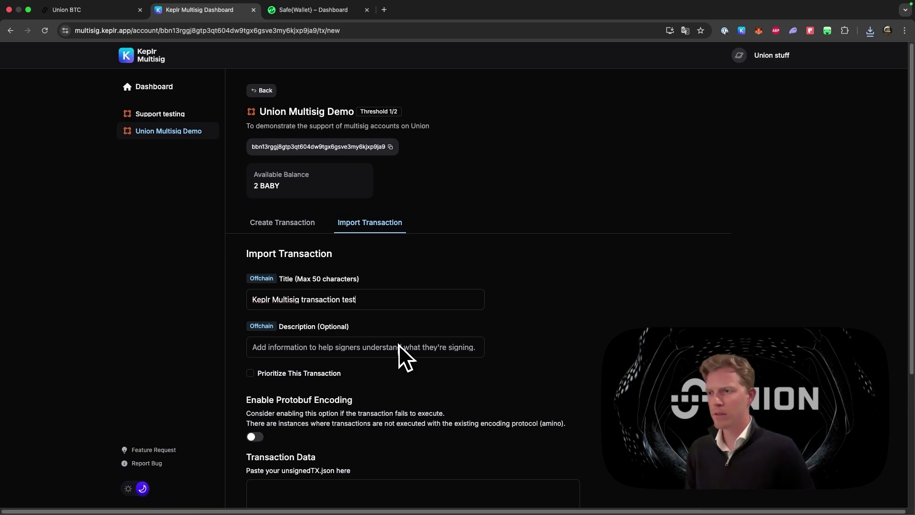
scroll(367, 293, "down", 2)
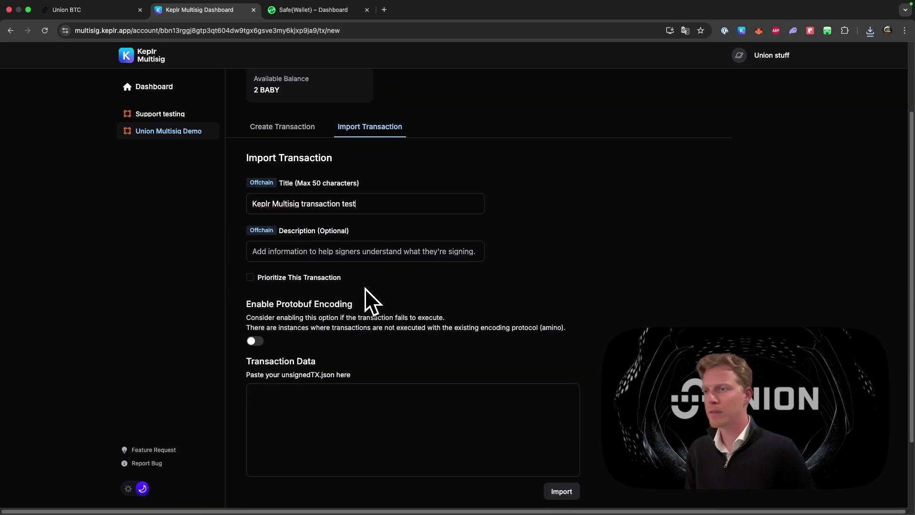
scroll(366, 295, "down", 1)
left_click(342, 410)
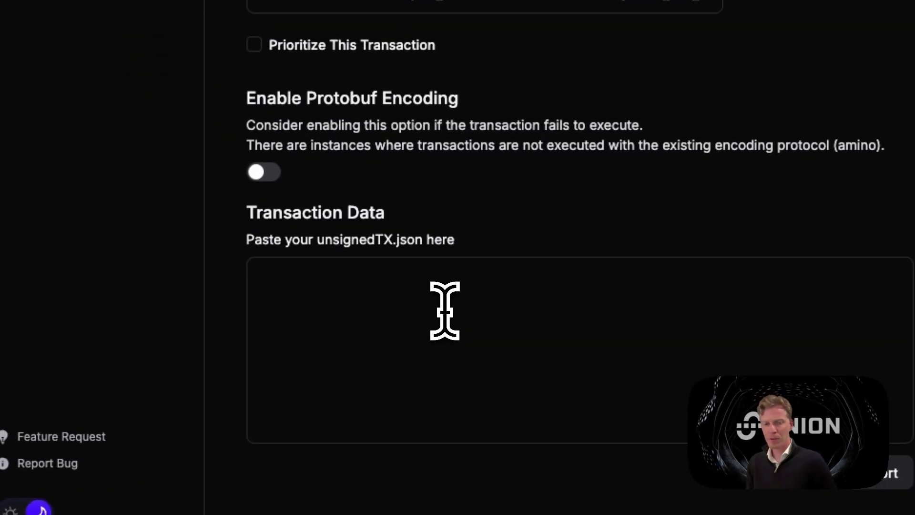
key("super+v")
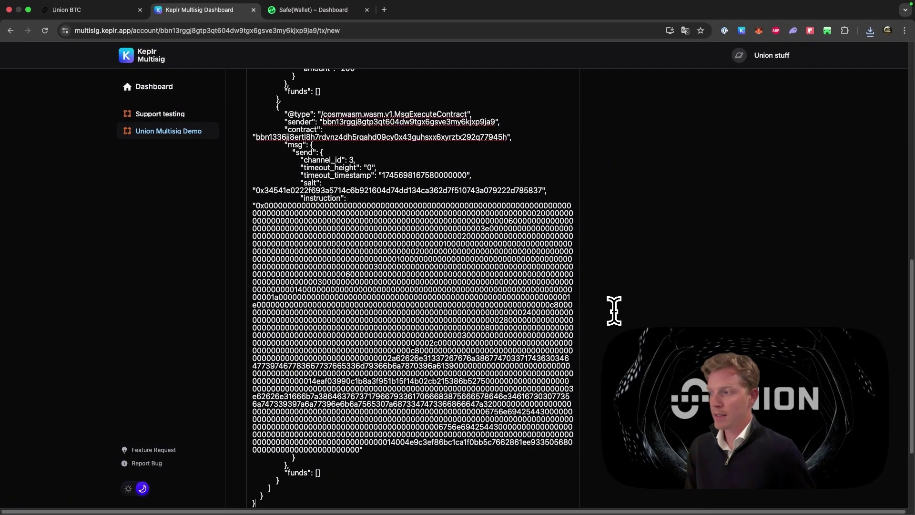
scroll(619, 280, "down", 5)
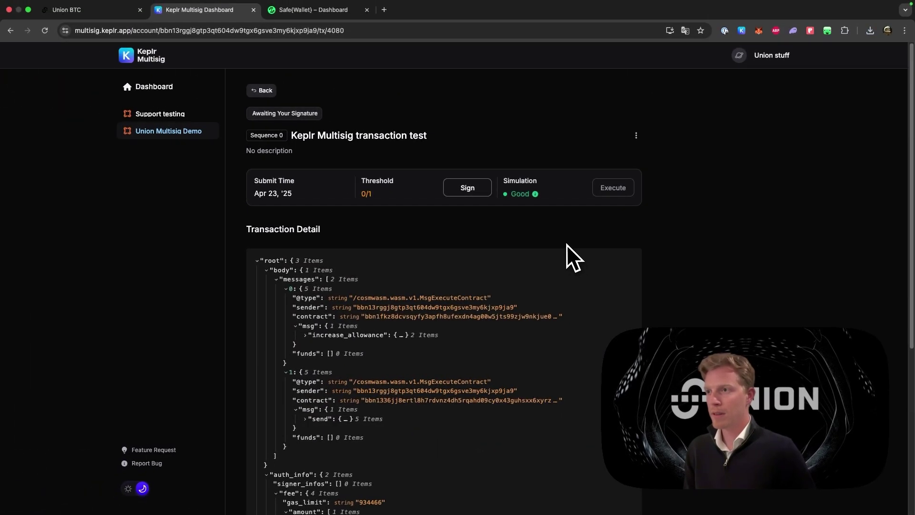
Sign 'Keplr Multisig transaction test' and execute it at 1/1 threshold
scroll(567, 244, "down", 5)
scroll(543, 274, "up", 5)
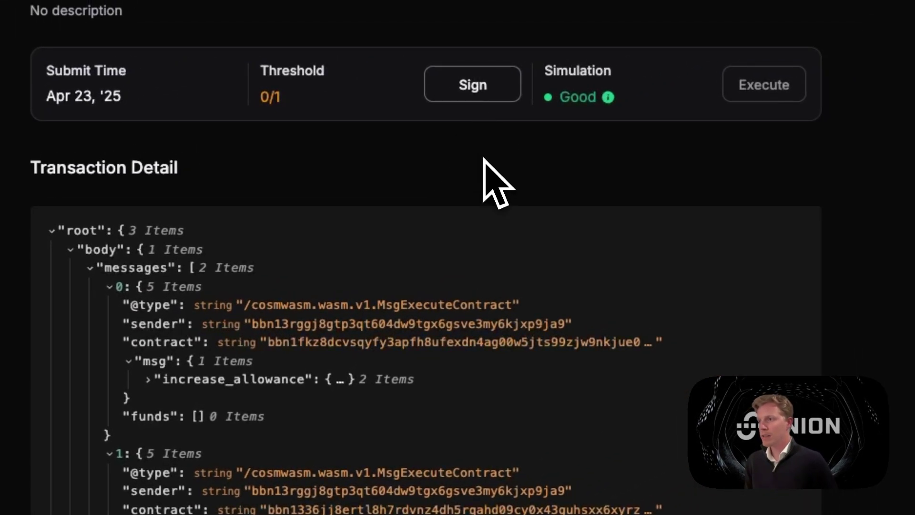
left_click(476, 96)
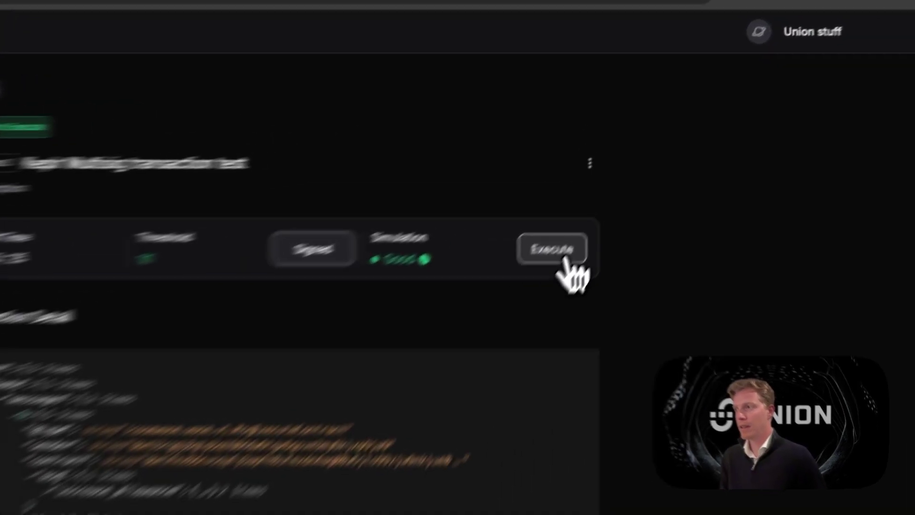
left_click(622, 195)
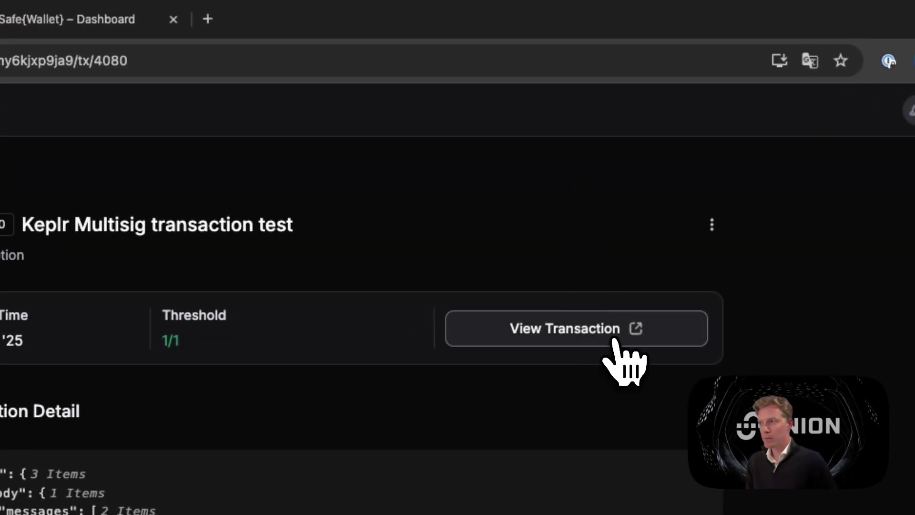
Open the executed transaction in Mintscan and copy its transaction hash
left_click(615, 339)
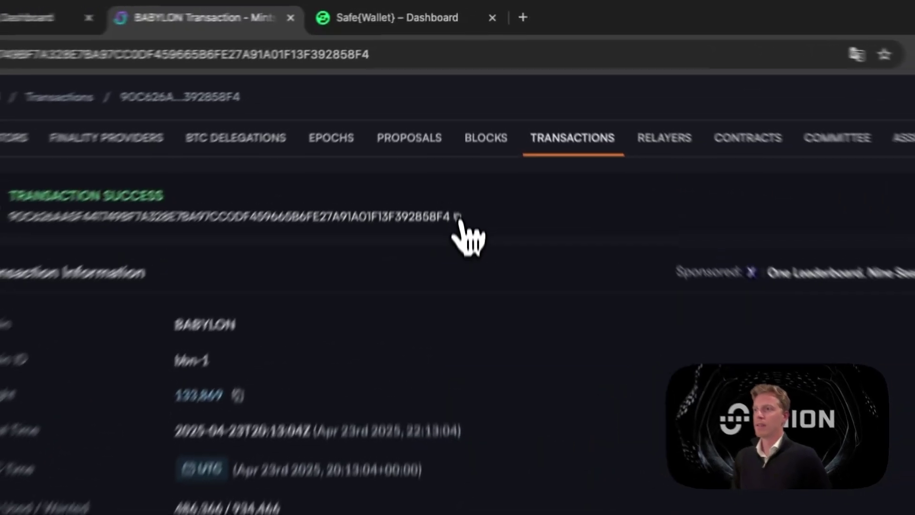
left_click(460, 122)
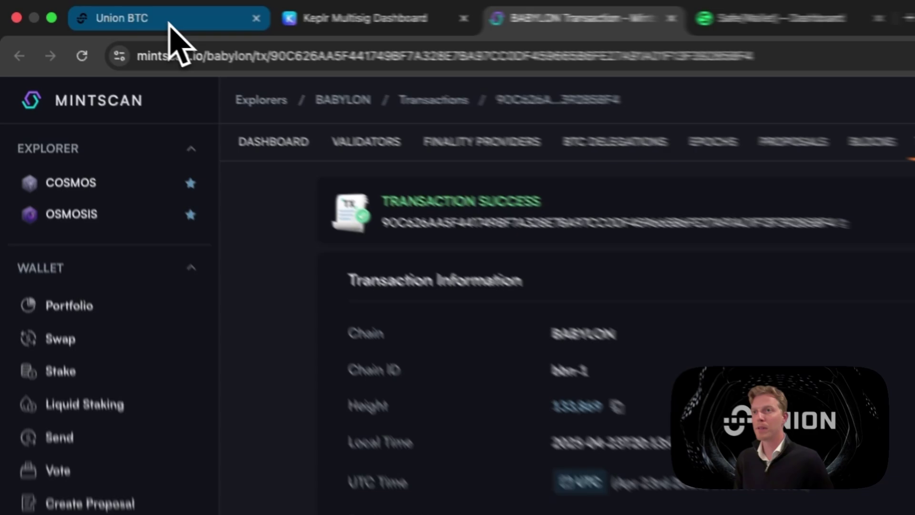
Look up the Babylon transaction hash via Find Packet and open its 0.000002 uniBTC transfer
left_click(72, 9)
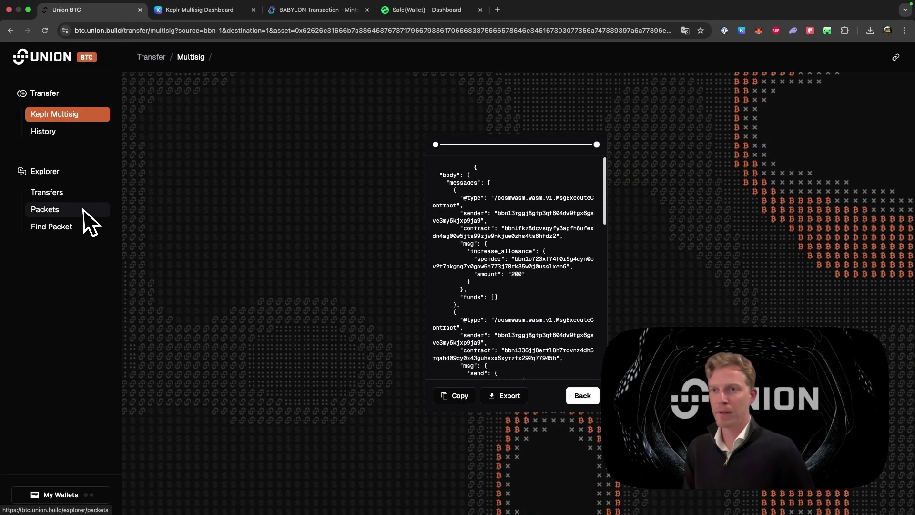
left_click(63, 230)
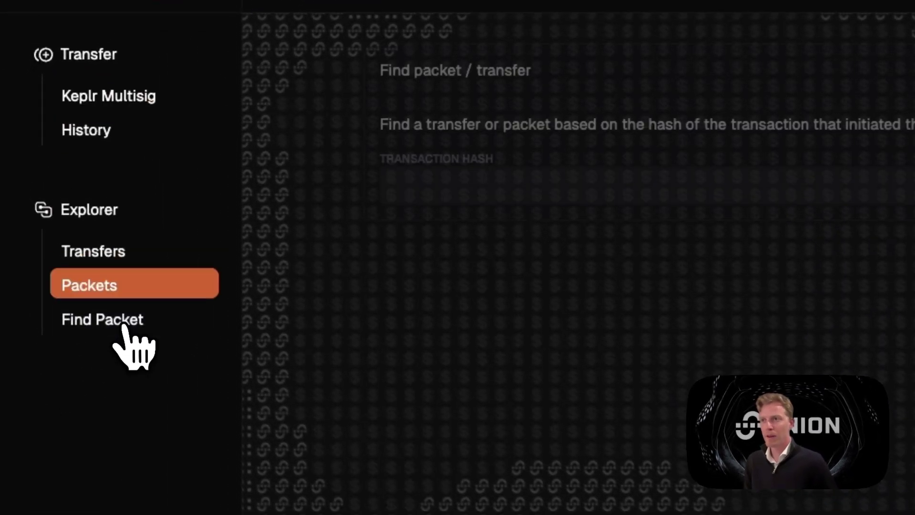
left_click(230, 162)
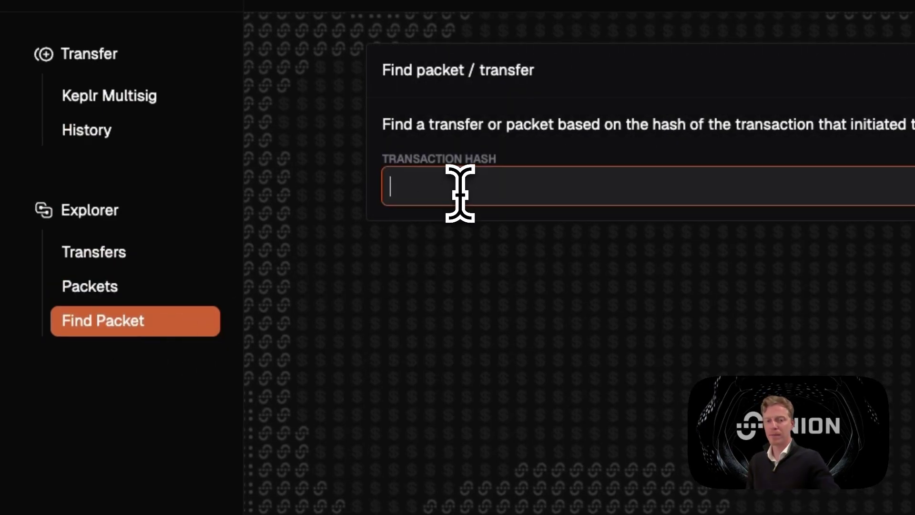
key("super+v")
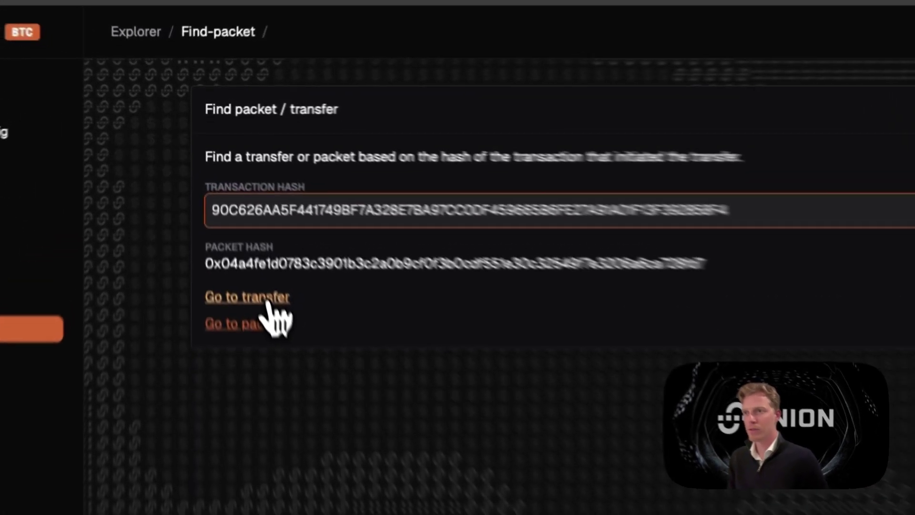
left_click(228, 212)
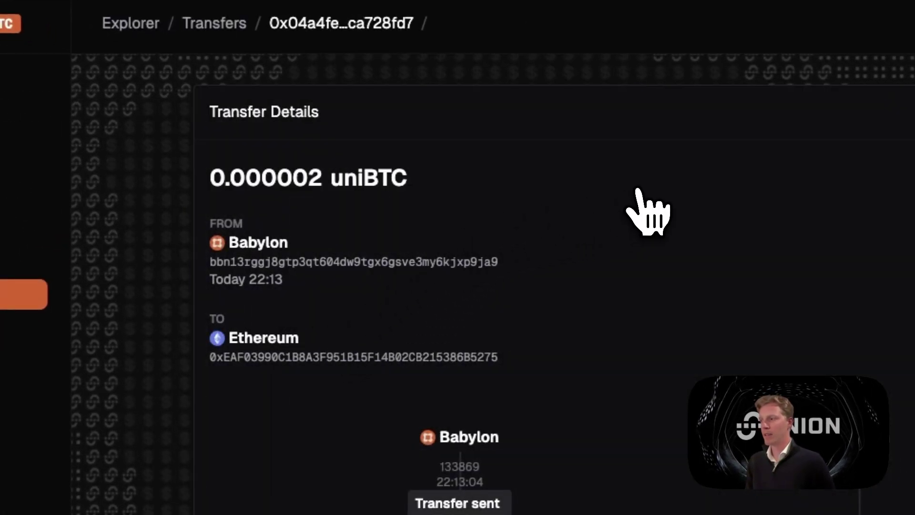
Wait on Transfer Details until the 0.000002 uniBTC transfer shows Received on Ethereum
mouse_move(767, 288)
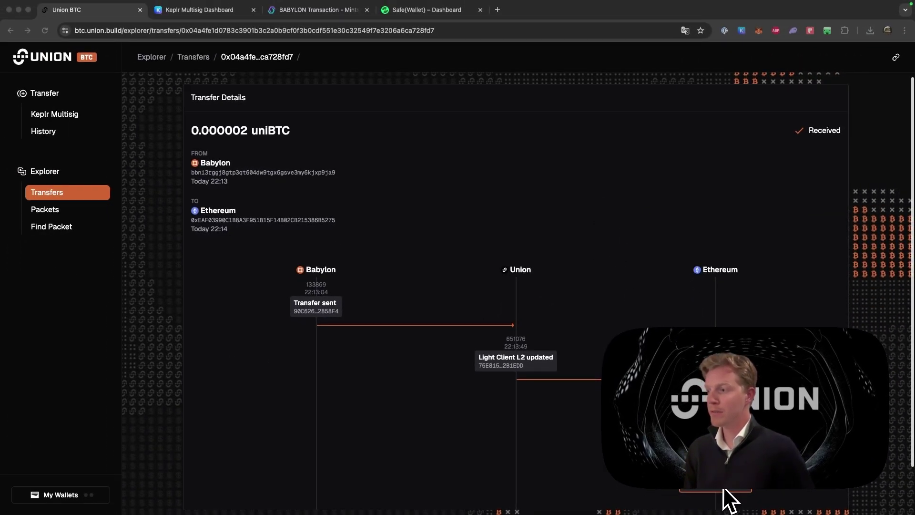
scroll(608, 270, "down", 1)
scroll(605, 265, "up", 1)
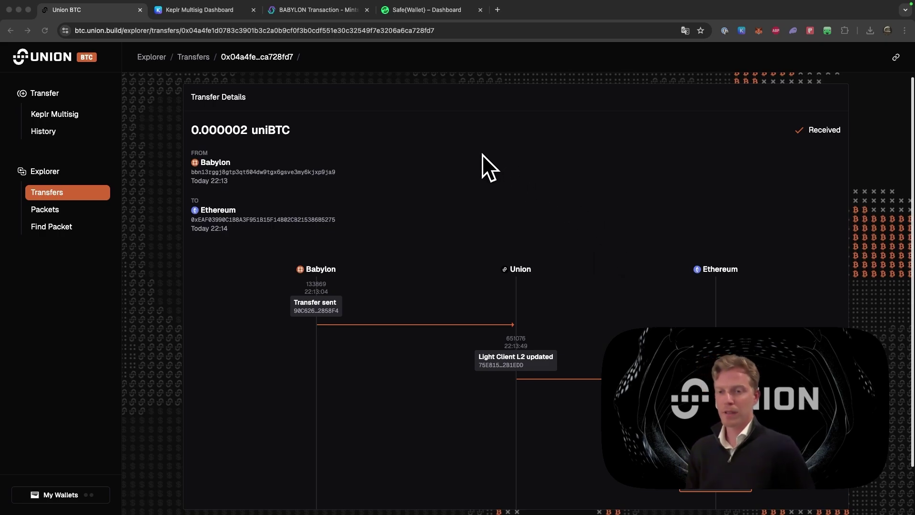